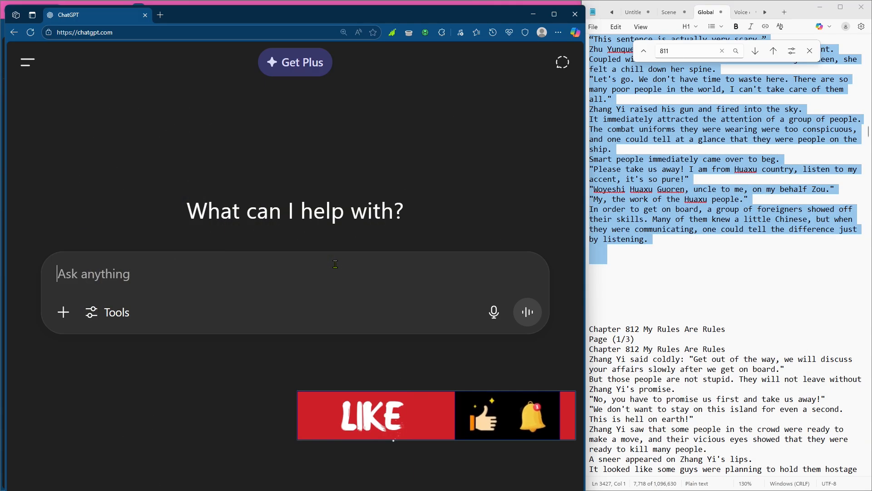
# Step: Write the prompt "please create a scene prompt for this script ensure that it is consistent"
pyautogui.write('please')
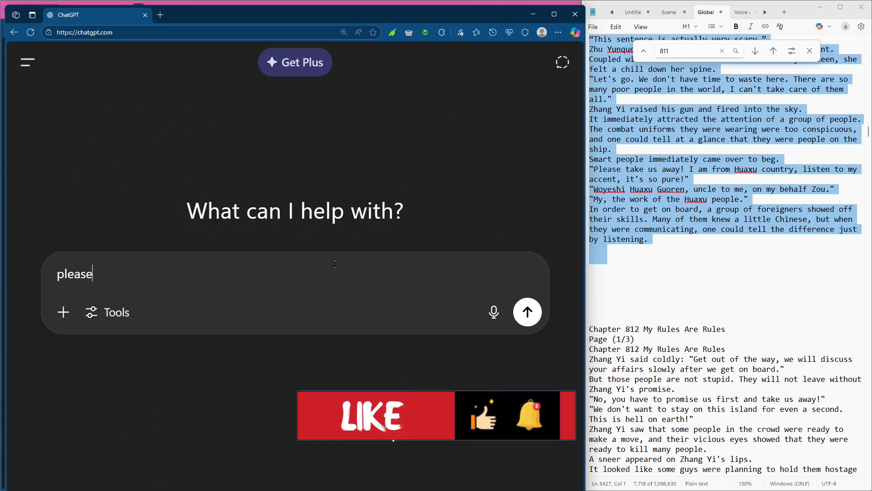
pyautogui.write(' creat ea')
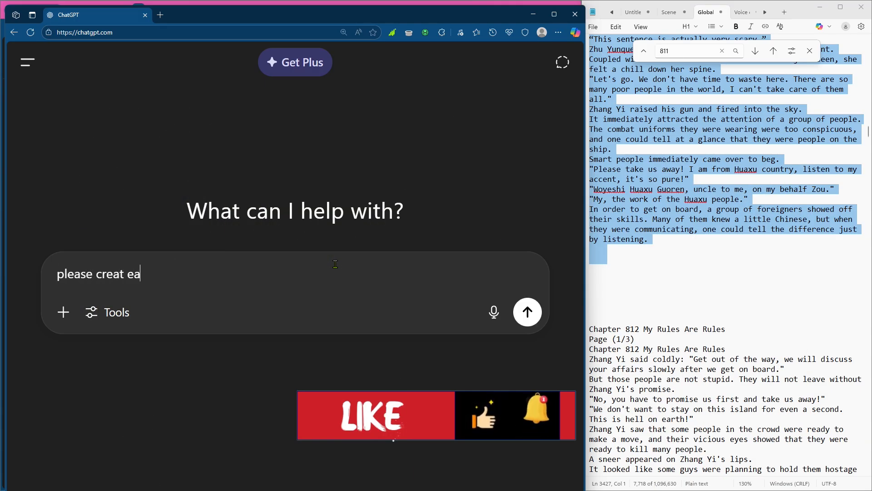
pyautogui.press('BackSpace')
pyautogui.press('BackSpace')
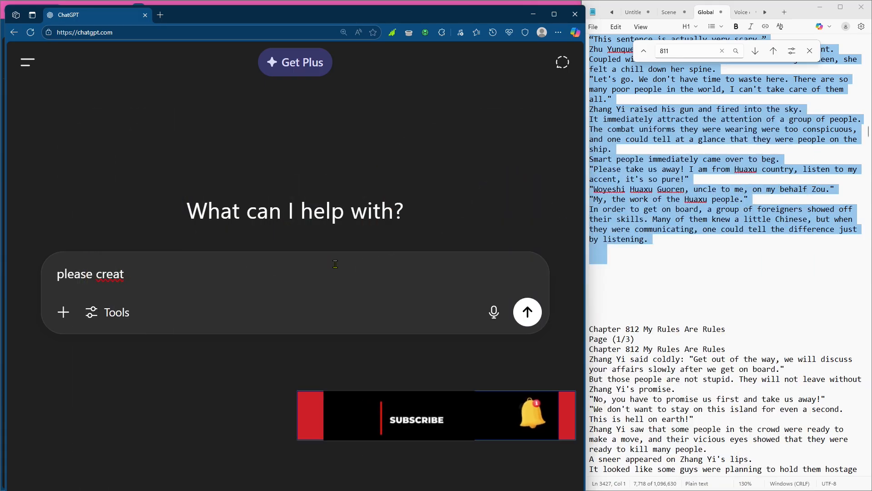
pyautogui.write('e a scen')
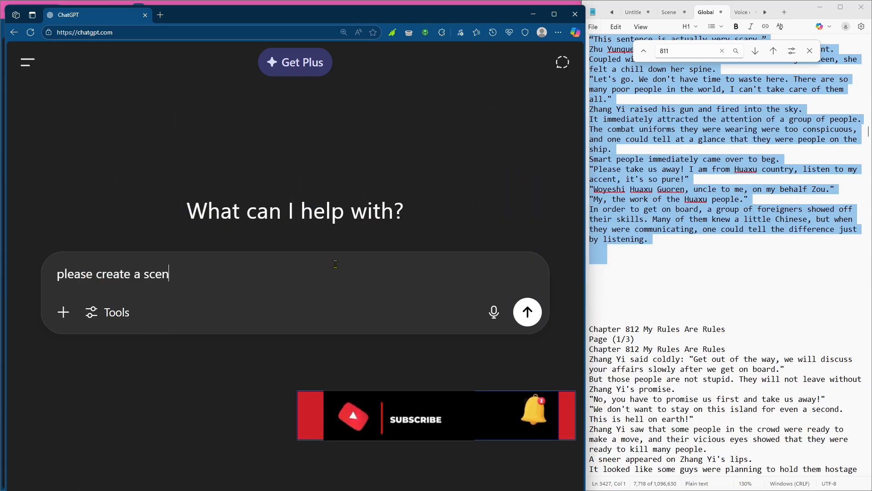
pyautogui.write('e prompt')
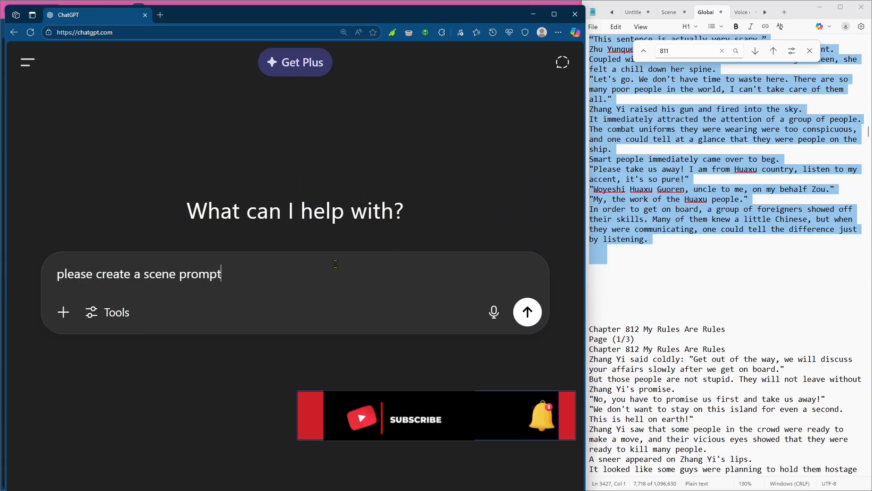
pyautogui.write(' for this c')
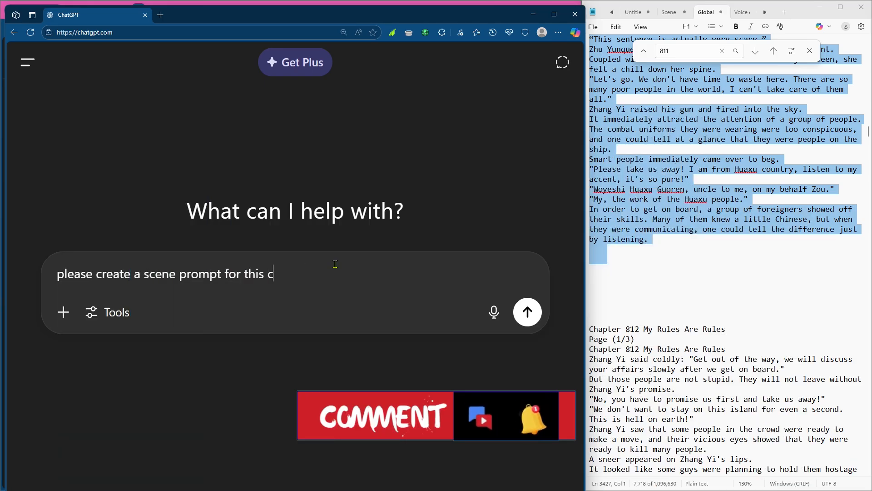
pyautogui.press('BackSpace')
pyautogui.write('scri')
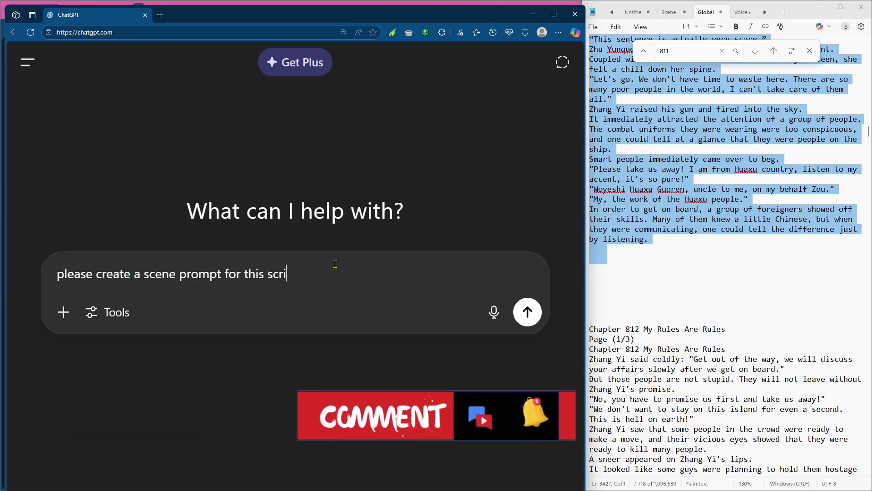
pyautogui.write('pt ensure t')
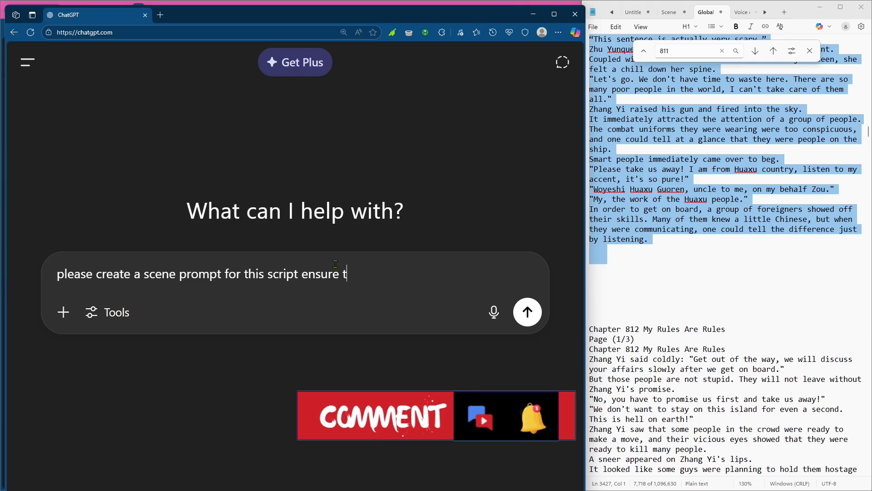
pyautogui.write('hat it ')
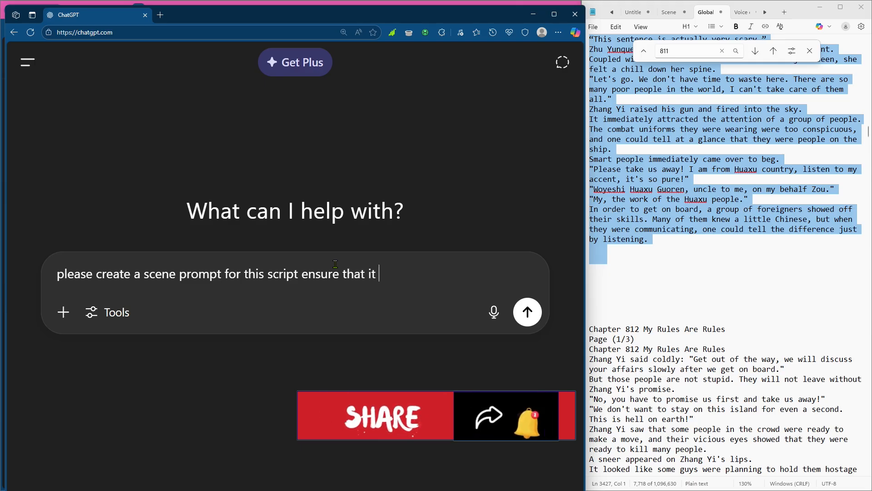
pyautogui.write('is consistent')
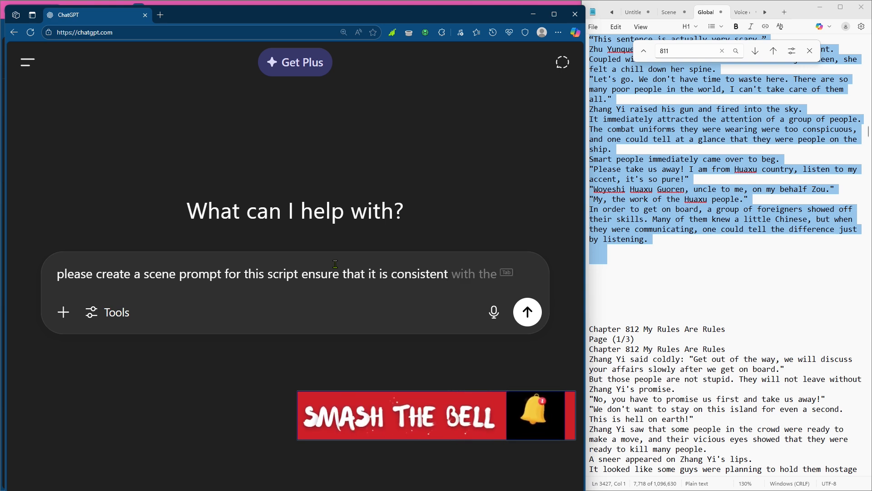
# Step: Insert "for image generation" after "scene prompt" in the drafted message
pyautogui.click(222, 276)
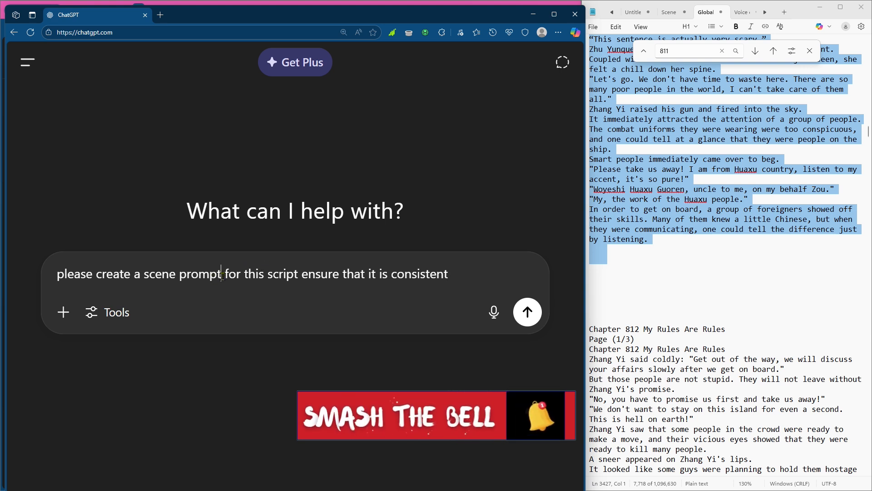
pyautogui.write('for')
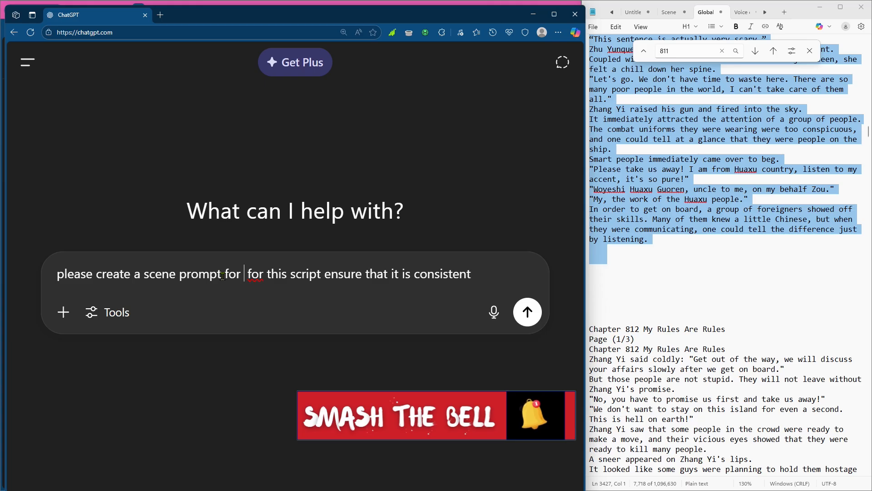
pyautogui.write(' image')
pyautogui.write(' generati')
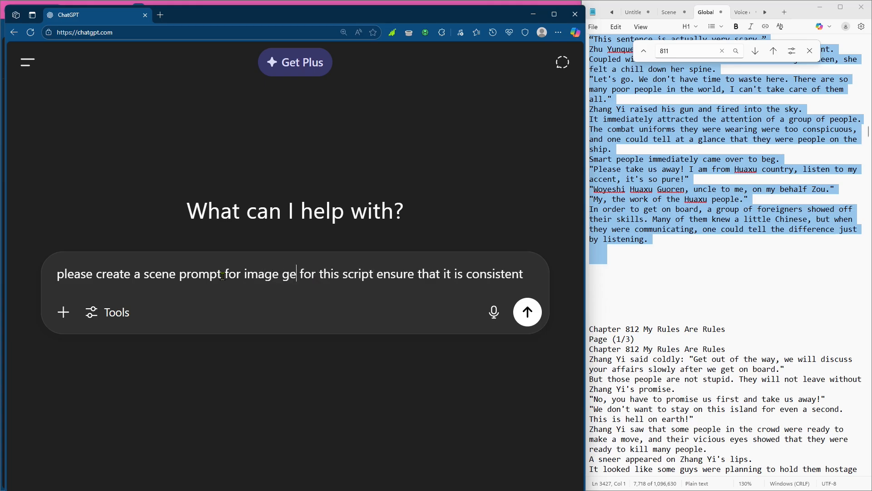
pyautogui.write('on')
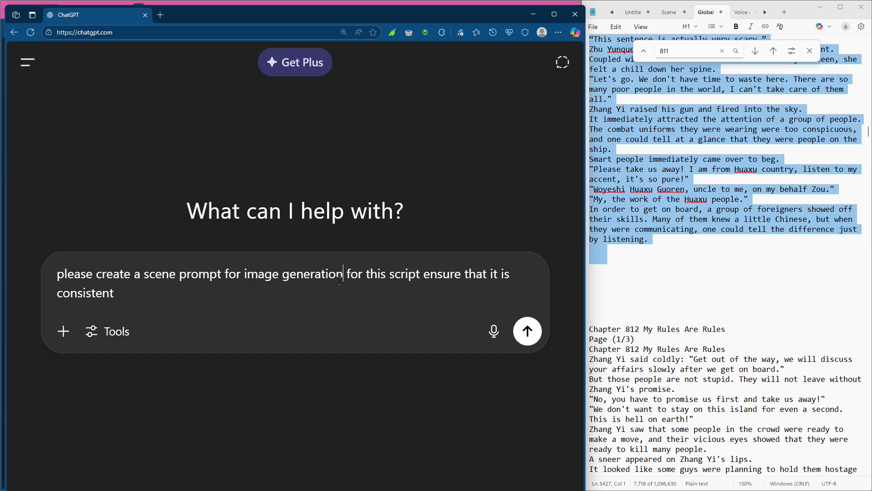
# Step: Extend the end of the message with "for all the scenes" after "consistent"
pyautogui.click(242, 296)
pyautogui.write('with all the scenes')
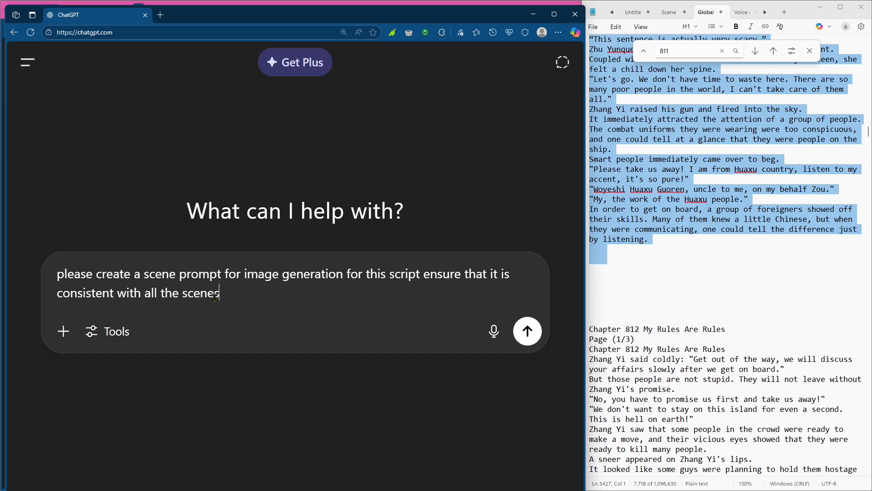
pyautogui.click(144, 293)
pyautogui.press('BackSpace')
pyautogui.press('BackSpace')
pyautogui.press('BackSpace')
pyautogui.press('BackSpace')
pyautogui.write('for')
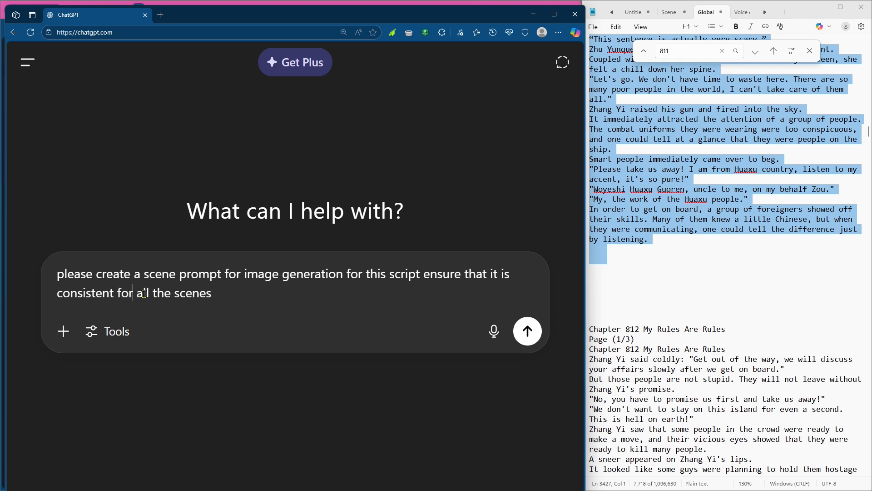
# Step: Add blank lines below the message and continue its last sentence with "in chapter 811 and please stick with only chapter 811"
pyautogui.click(225, 299)
pyautogui.write('.')
pyautogui.hotkey('shift', 'Return')
pyautogui.hotkey('shift', 'Return')
pyautogui.hotkey('shift', 'Return')
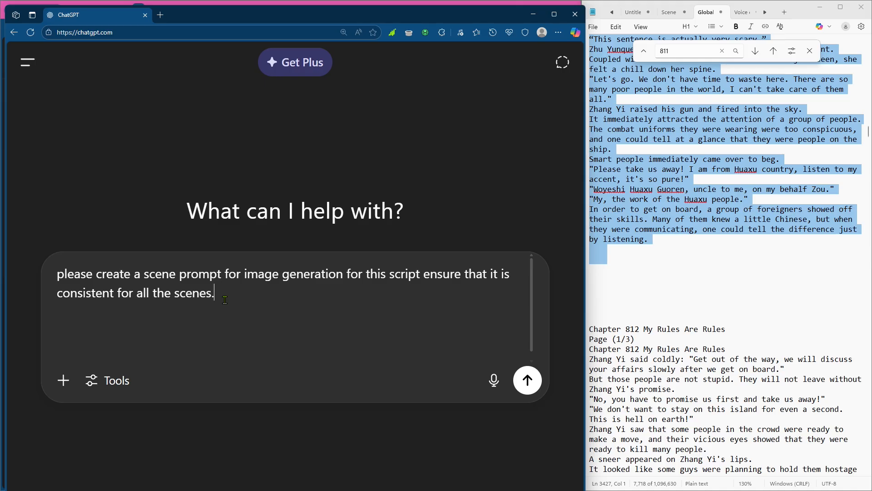
pyautogui.press('BackSpace')
pyautogui.write('in chapter 811 and pleas')
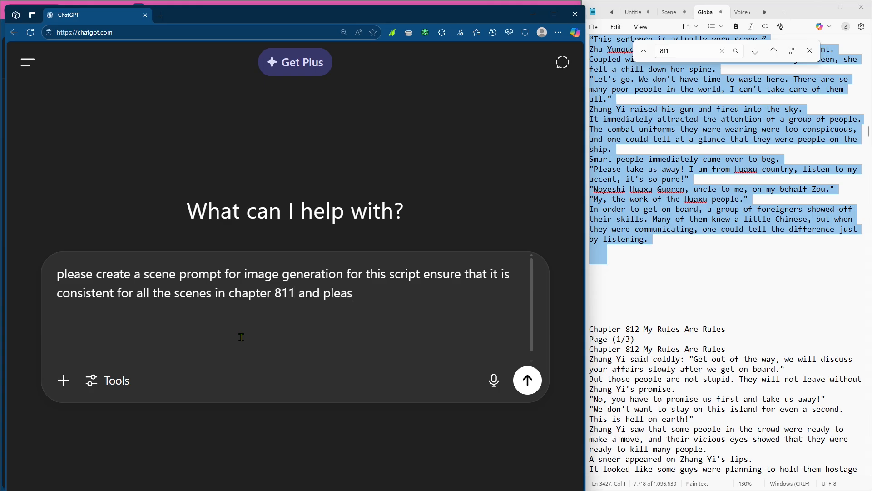
pyautogui.write('e stick with only')
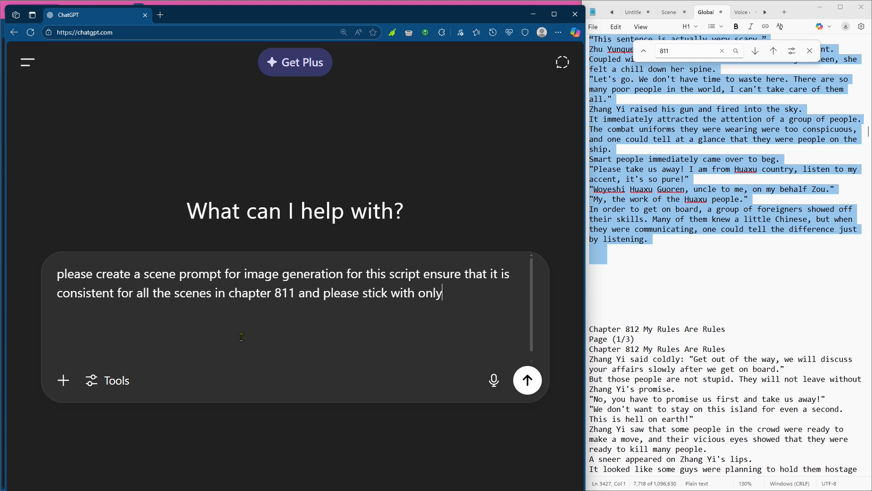
pyautogui.write(' chapter 811')
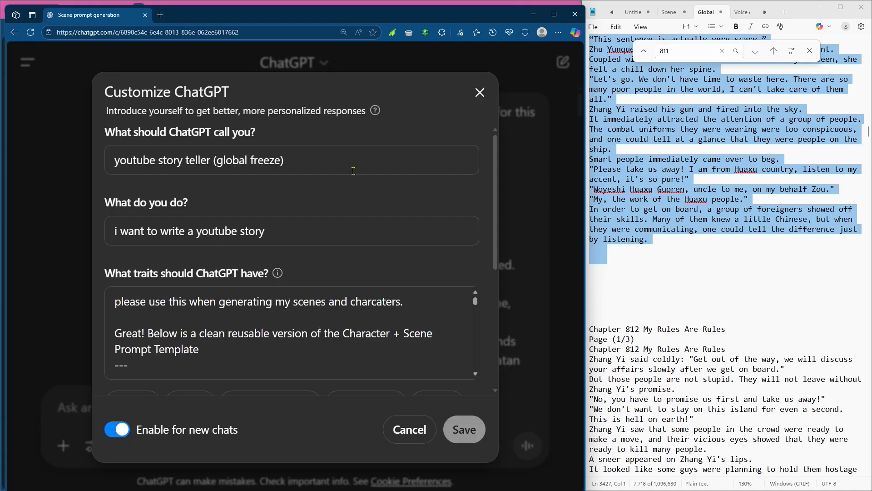
# Step: Review the scene and character template in the ChatGPT customization traits, then close the customization settings
pyautogui.scroll(-4, 312, 332)
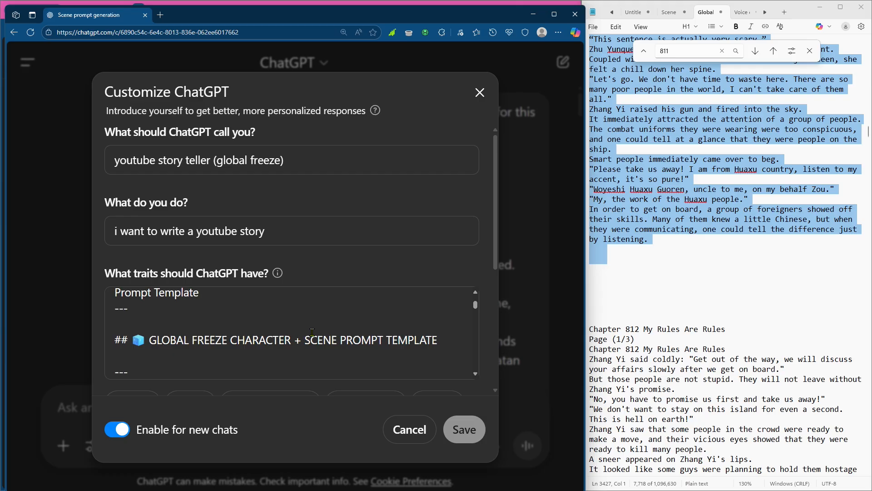
pyautogui.click(481, 92)
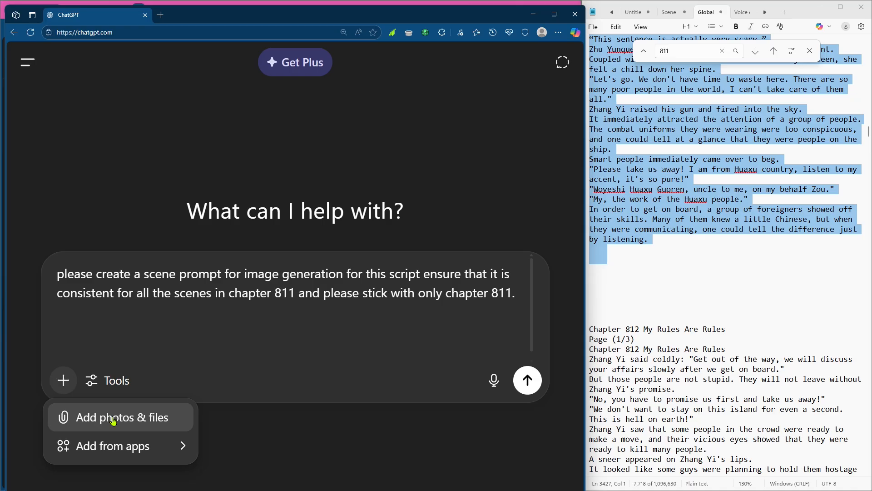
# Step: Paste the copied "Chapter 811 Refugees" text below the instructions and send the message
pyautogui.hotkey('ctrl', 'v')
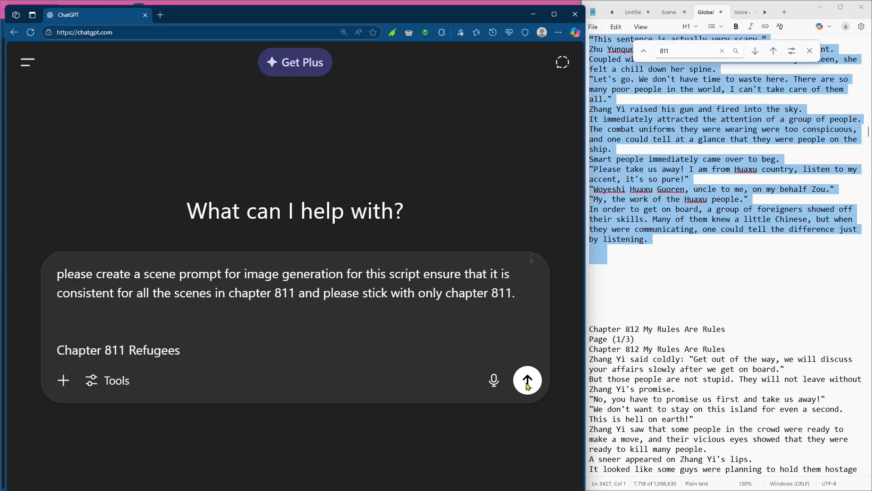
pyautogui.click(527, 380)
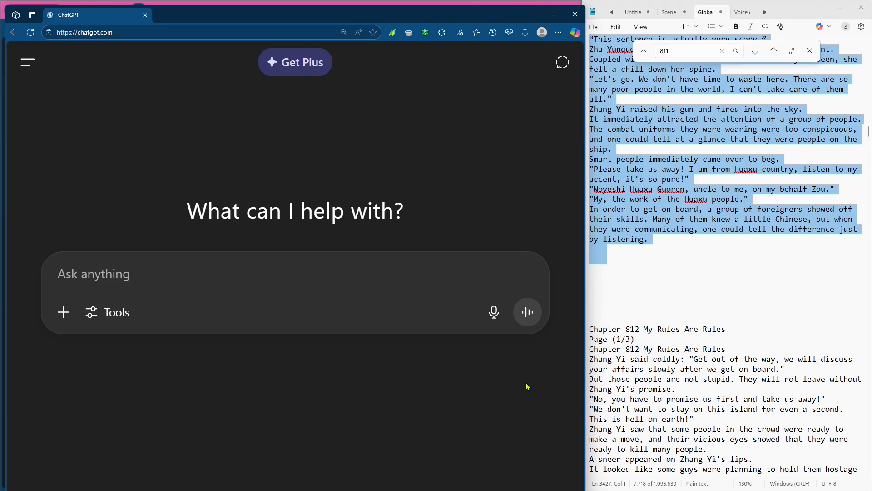
# Step: Open ChatGPT in a new browser tab and draft a request for consistent character prompts for each character in this story or script
pyautogui.click(160, 14)
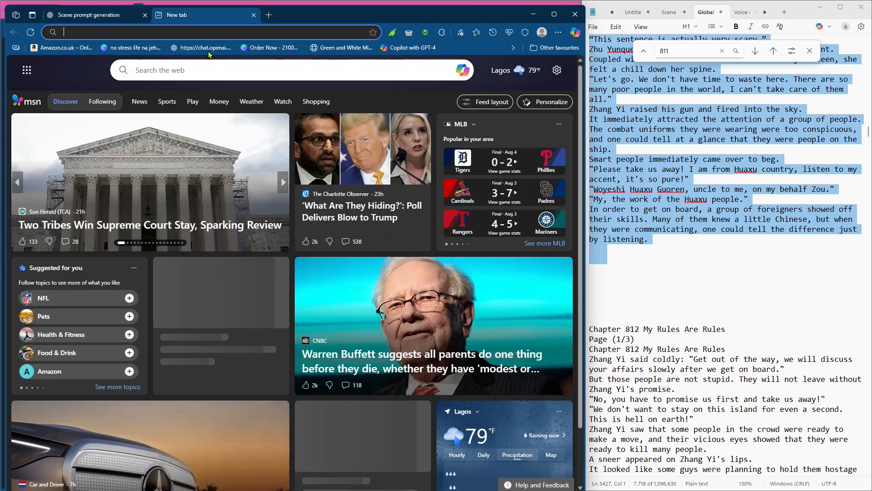
pyautogui.click(207, 49)
pyautogui.click(103, 226)
pyautogui.write('please give consistent charcters propmt for each charcater in this story orc')
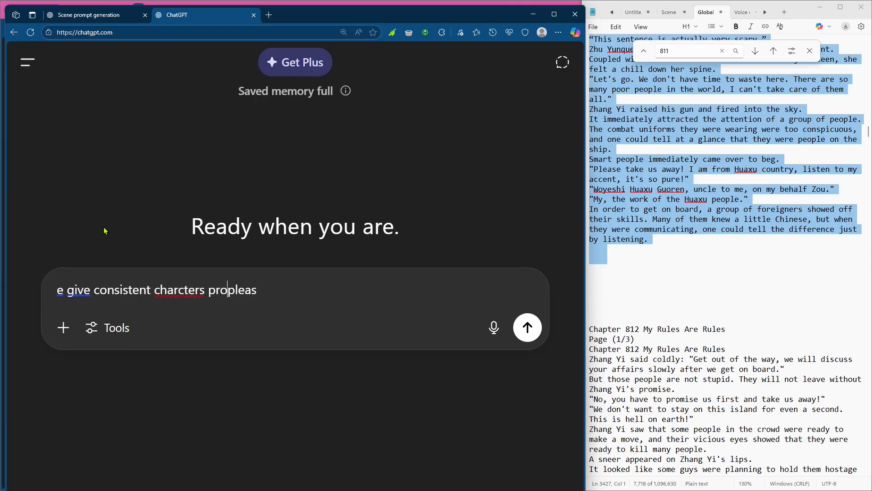
pyautogui.press('BackSpace')
pyautogui.write('scriptp')
# Step: Correct the misspelled words in the draft to "prompt", "characters" and "character" using the spelling suggestions
pyautogui.rightClick(240, 290)
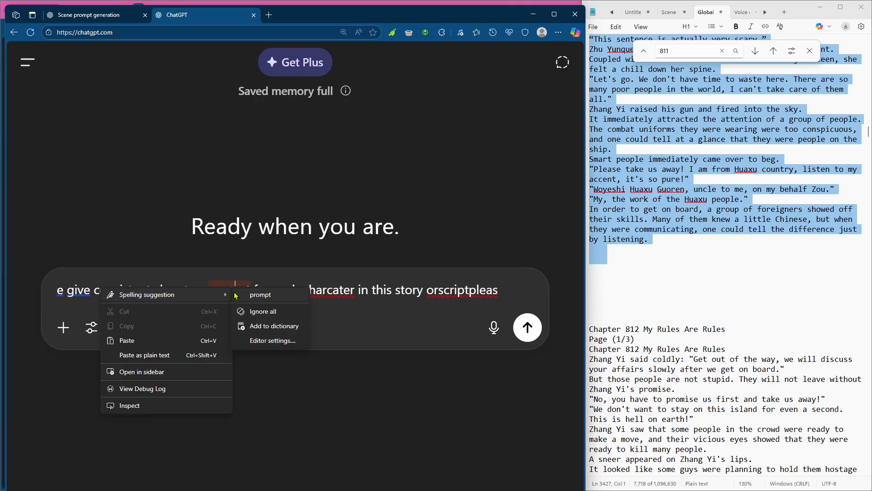
pyautogui.click(256, 296)
pyautogui.rightClick(194, 290)
pyautogui.click(213, 296)
pyautogui.rightClick(338, 290)
pyautogui.click(359, 298)
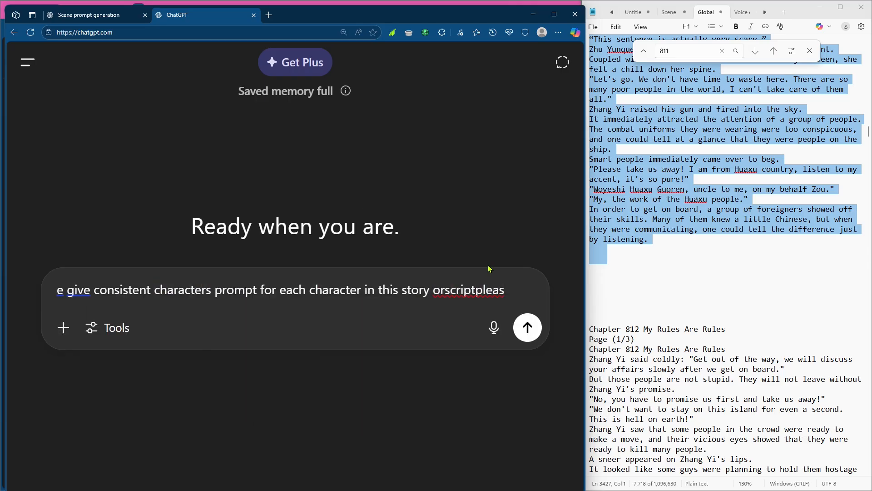
pyautogui.press('BackSpace')
pyautogui.press('BackSpace')
pyautogui.press('BackSpace')
pyautogui.press('BackSpace')
pyautogui.press('BackSpace')
pyautogui.press('BackSpace')
pyautogui.press('BackSpace')
pyautogui.press('BackSpace')
pyautogui.press('BackSpace')
pyautogui.press('BackSpace')
pyautogui.press('BackSpace')
pyautogui.write('script')
pyautogui.click(58, 290)
pyautogui.write('ple')
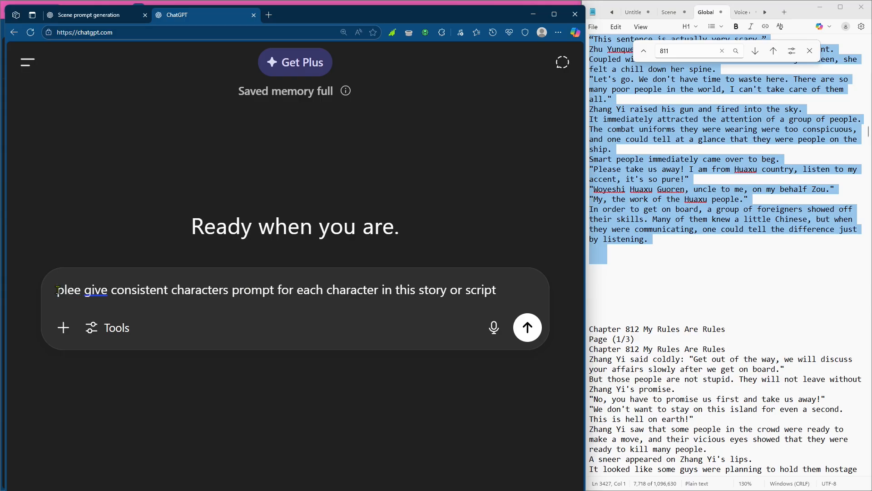
pyautogui.write('as')
pyautogui.hotkey('ctrl', 'v')
pyautogui.press('Return')
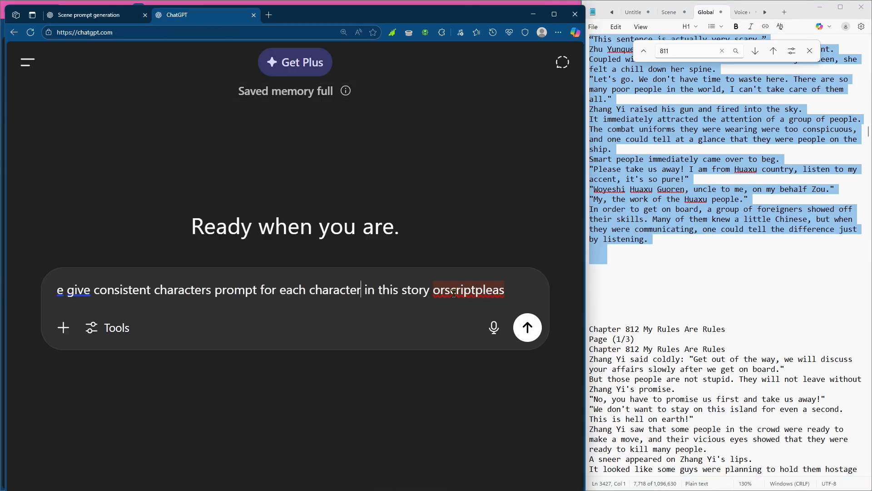
# Step: Replace the garbled ending "orscriptpleas" of the draft with "or script"
pyautogui.rightClick(454, 293)
pyautogui.click(489, 268)
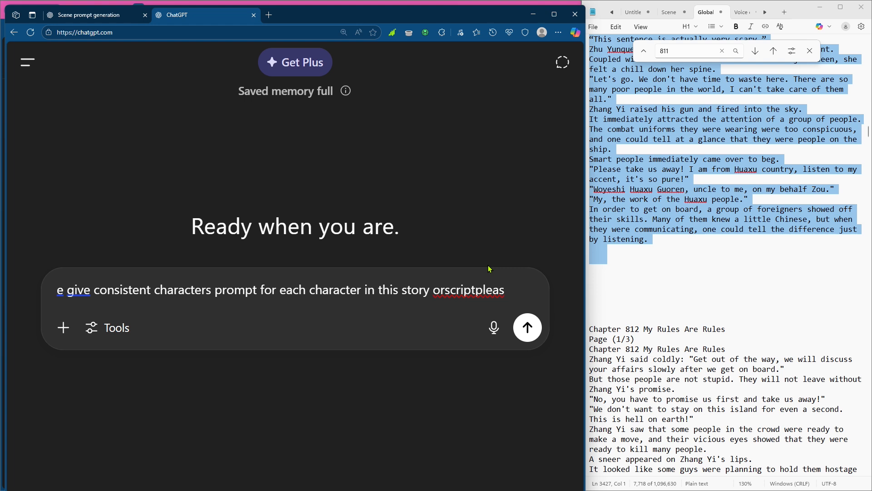
pyautogui.click(506, 293)
pyautogui.press('BackSpace')
pyautogui.press('BackSpace')
pyautogui.press('BackSpace')
pyautogui.press('BackSpace')
pyautogui.press('BackSpace')
pyautogui.press('BackSpace')
pyautogui.press('BackSpace')
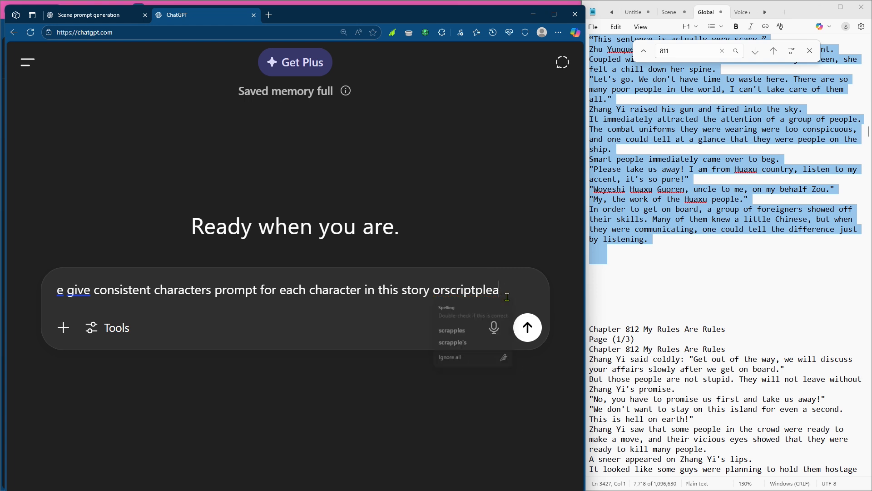
pyautogui.press('BackSpace')
pyautogui.press('BackSpace')
pyautogui.press('BackSpace')
pyautogui.press('BackSpace')
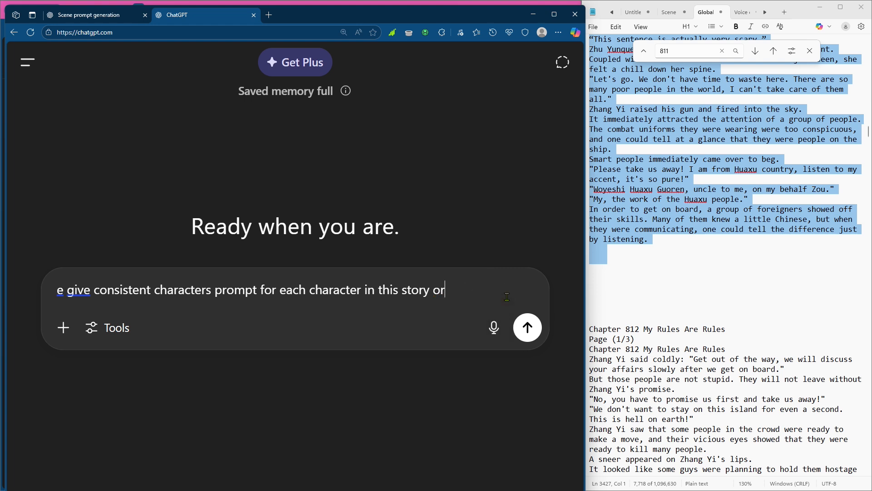
pyautogui.write('script')
# Step: Complete the draft's opening word as "please" and place the cursor after "script"
pyautogui.click(57, 290)
pyautogui.write('ple')
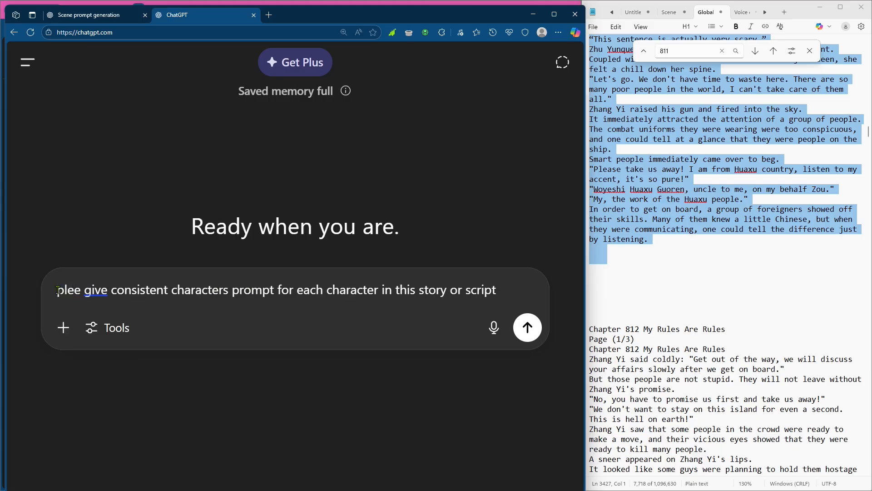
pyautogui.write('as')
pyautogui.click(514, 295)
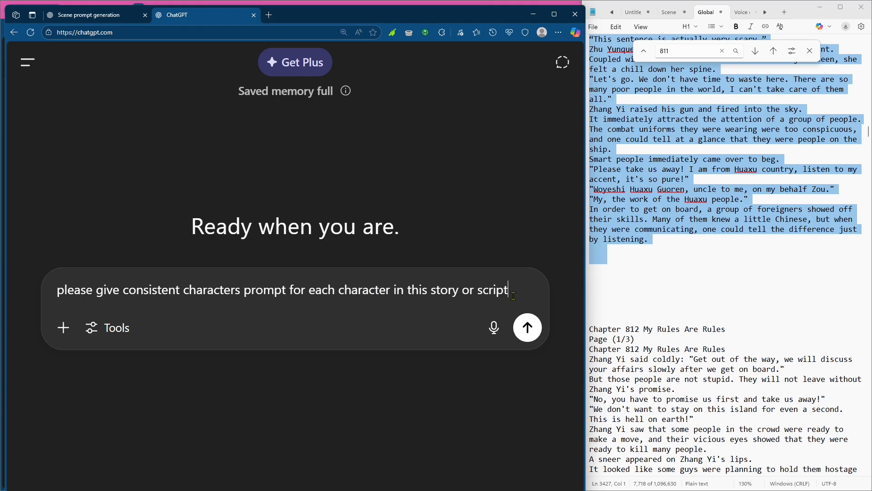
# Step: Copy the selected Chapter 811 text, paste it a few lines below the consistent characters request, and send the message
pyautogui.rightClick(638, 221)
pyautogui.click(657, 267)
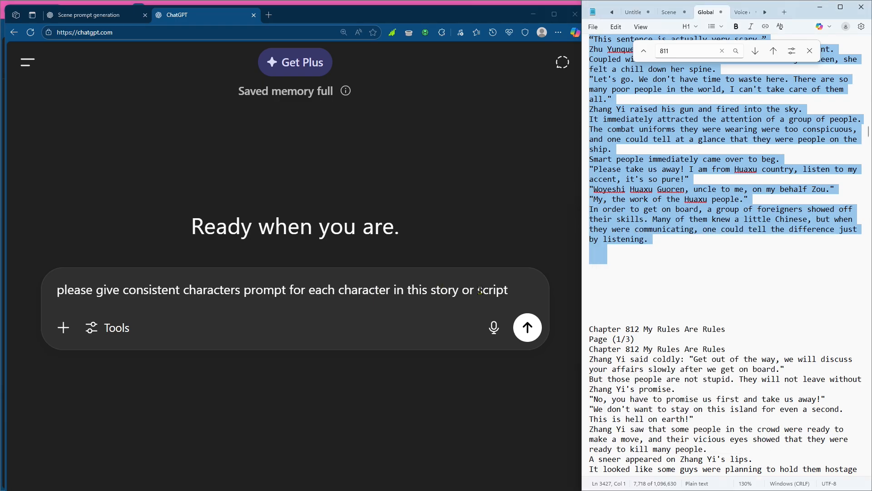
pyautogui.click(509, 291)
pyautogui.hotkey('shift', 'Return')
pyautogui.hotkey('shift', 'Return')
pyautogui.hotkey('shift', 'Return')
pyautogui.hotkey('ctrl', 'v')
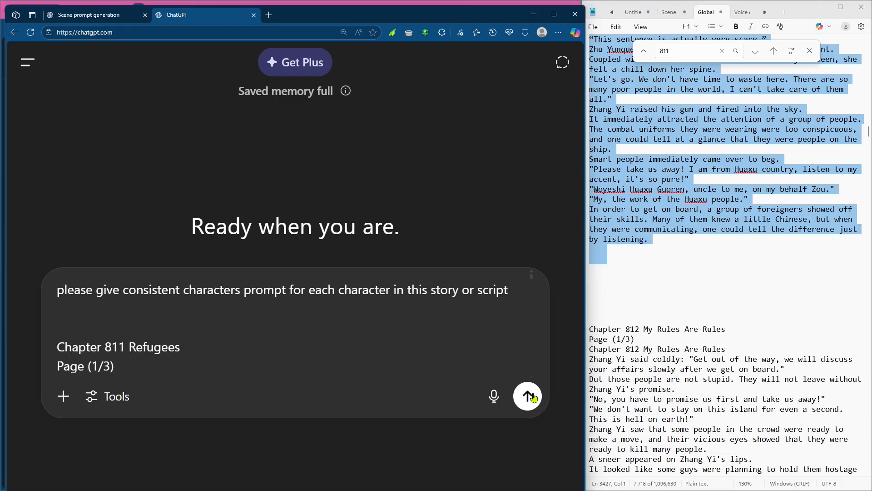
pyautogui.click(533, 398)
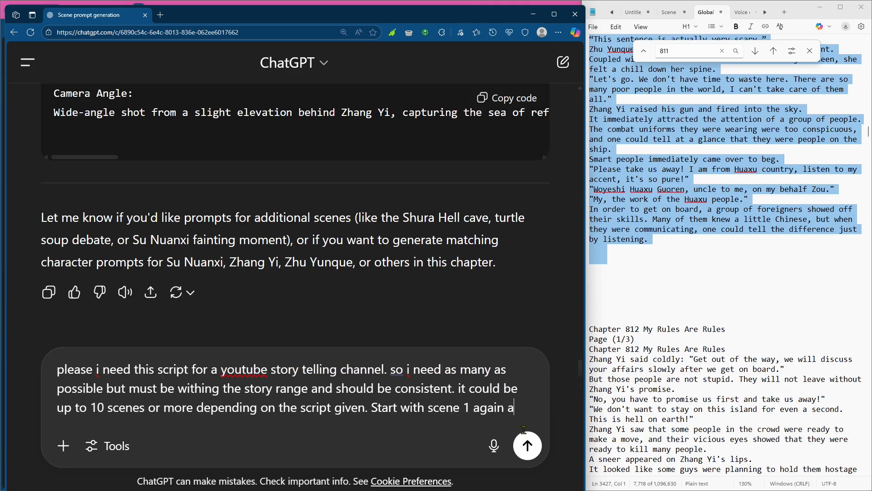
# Step: Complete the scene request with "also write the chapter numbers for each scene for easy documentation." and send it
pyautogui.write('lso write the chapters')
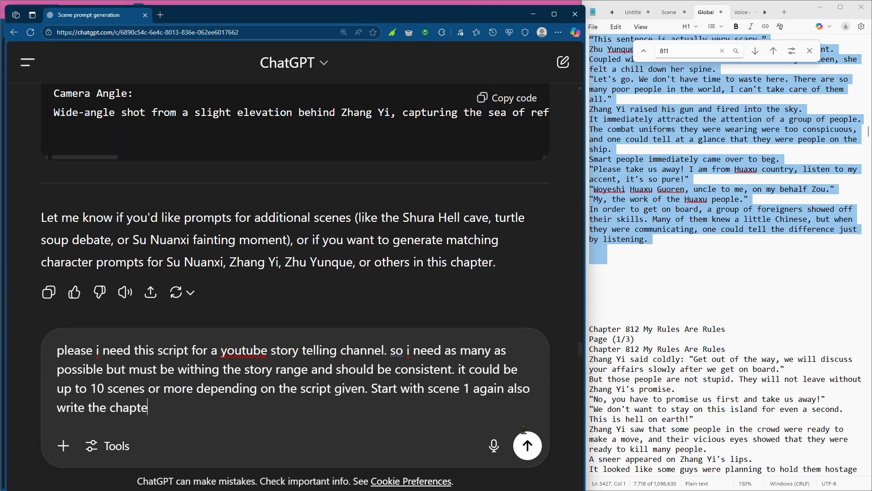
pyautogui.press('BackSpace')
pyautogui.write('numbers fro')
pyautogui.press('BackSpace')
pyautogui.press('BackSpace')
pyautogui.press('BackSpace')
pyautogui.write('or each')
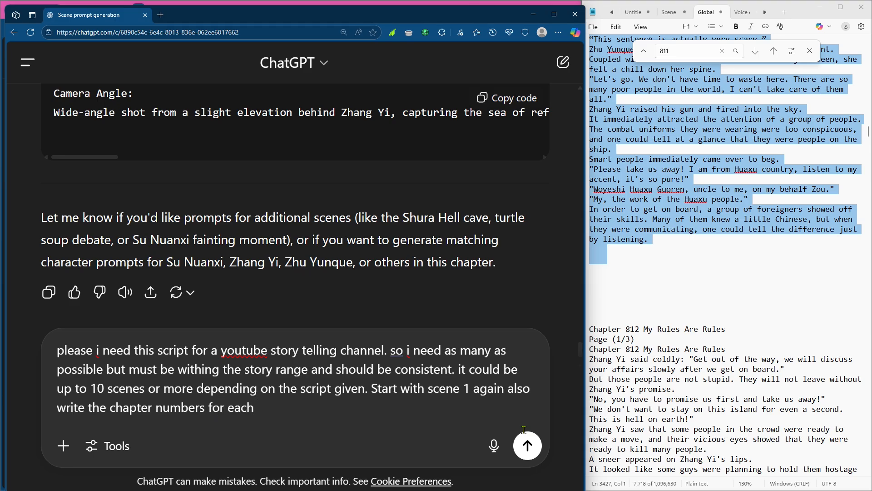
pyautogui.write(' scene for easy documentat')
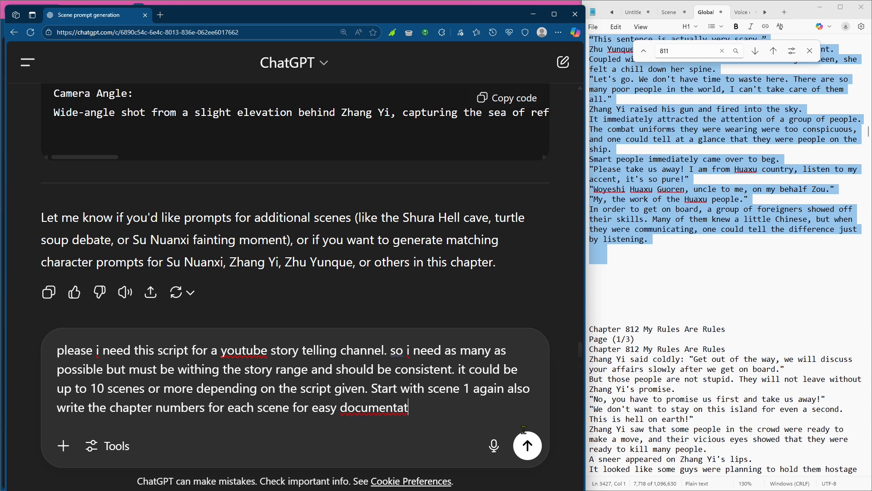
pyautogui.write('ion.')
pyautogui.click(528, 445)
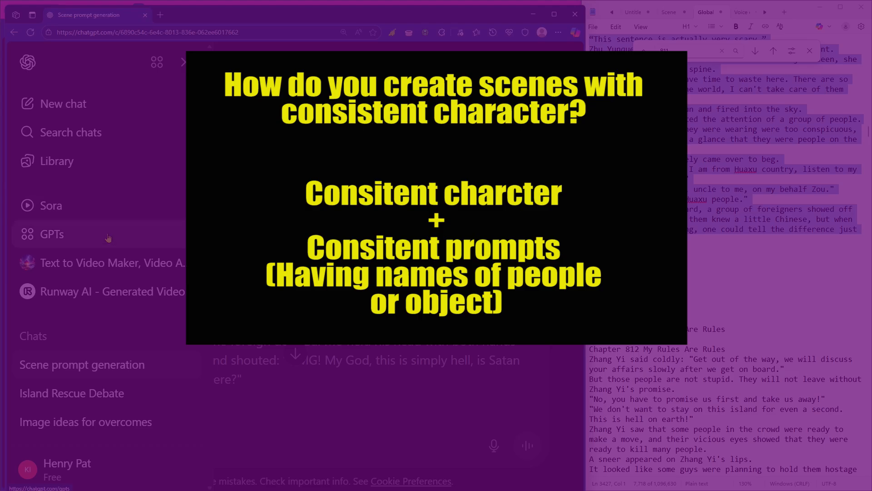
# Step: Examine the generated Chapter 811 scene prompt in the Scene prompt generation chat, from its closing note back to its opening
pyautogui.click(290, 247)
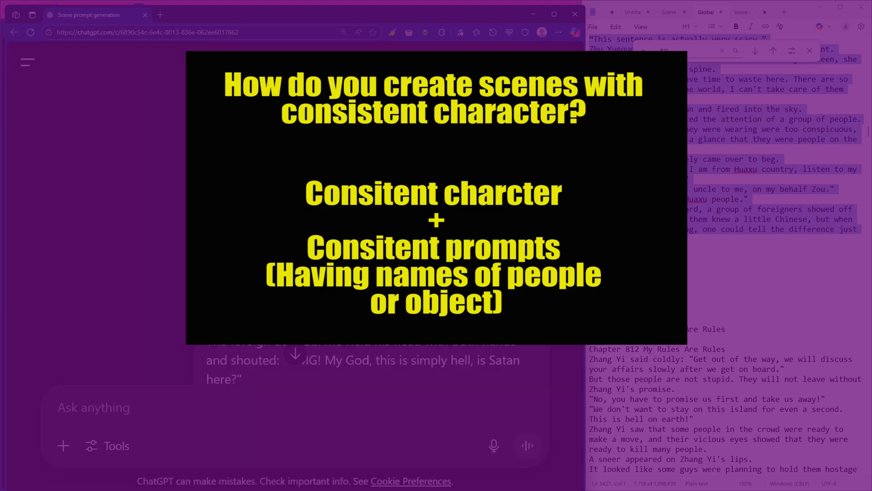
pyautogui.scroll(-3, 298, 338)
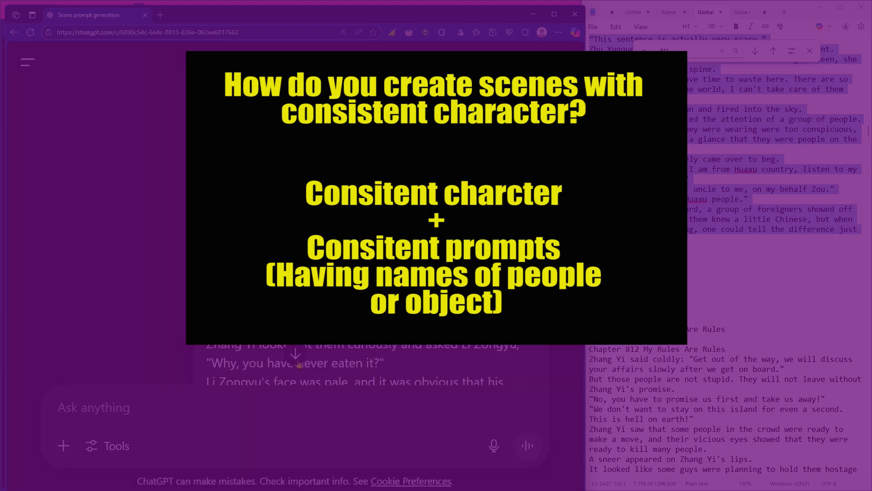
pyautogui.click(296, 354)
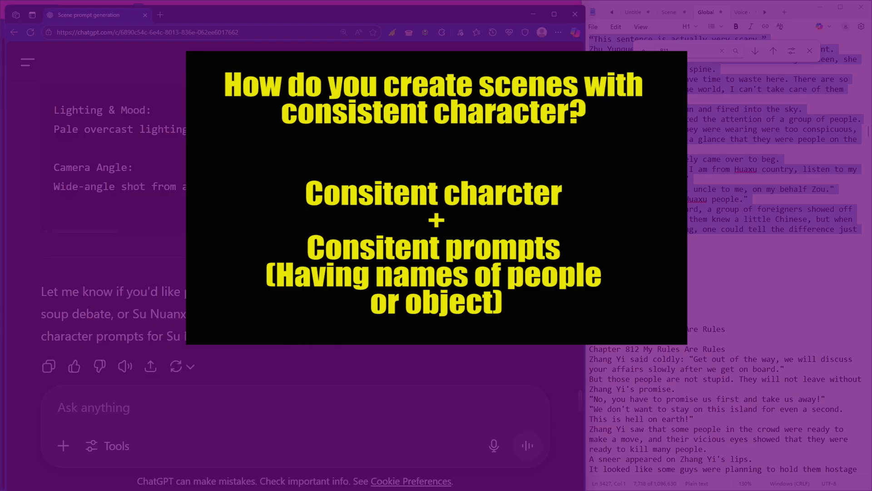
pyautogui.scroll(1, 296, 295)
pyautogui.scroll(5, 295, 353)
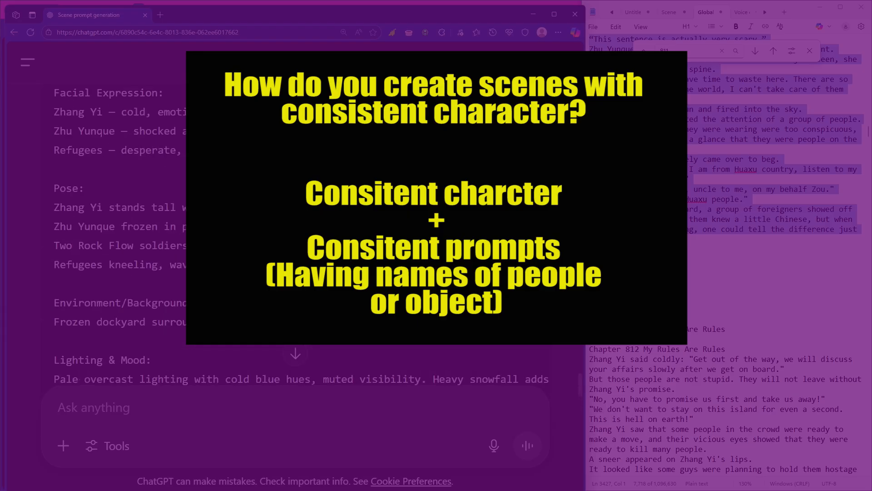
pyautogui.scroll(10, 296, 227)
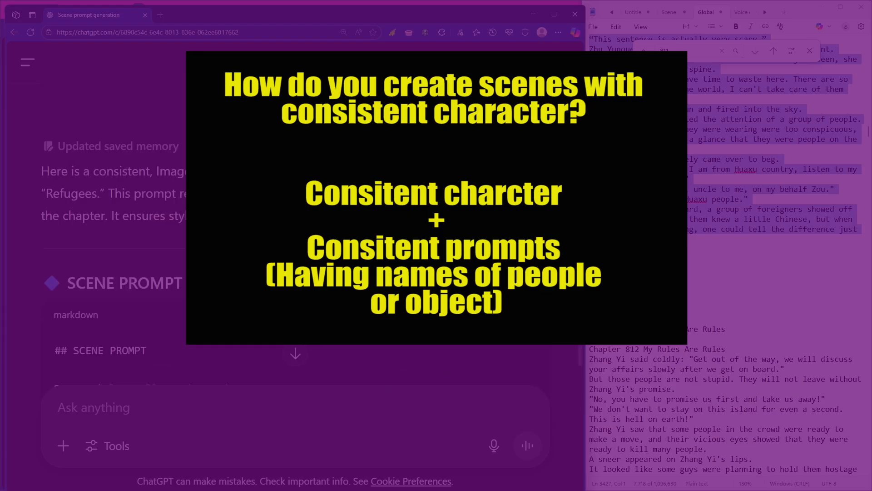
pyautogui.scroll(-2, 295, 227)
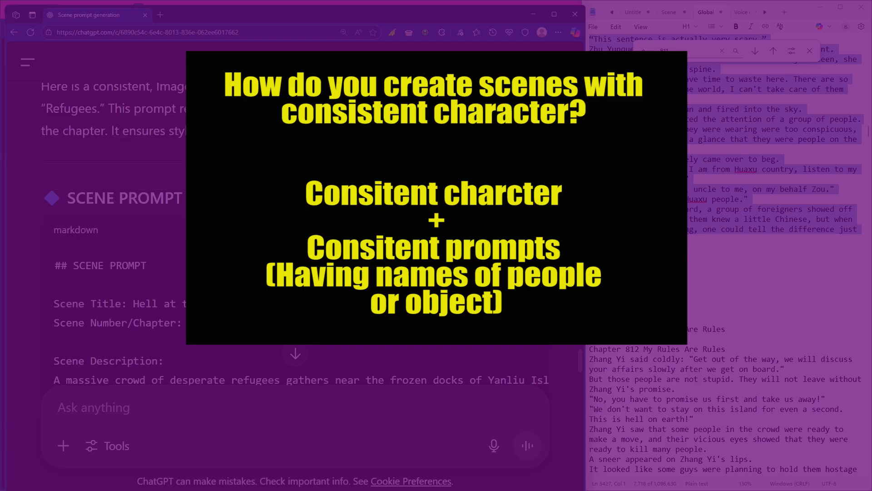
pyautogui.scroll(1, 295, 227)
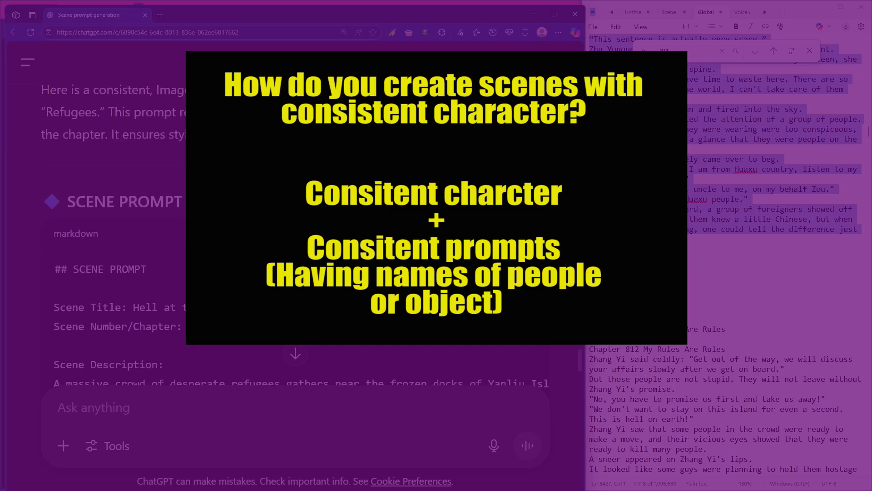
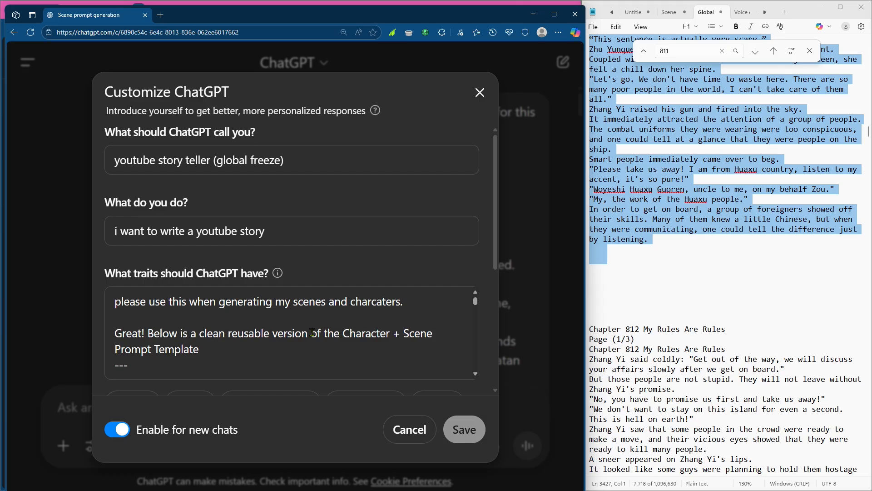
# Step: Read through the character and scene prompt template stored in the ChatGPT traits customization
pyautogui.scroll(-1, 312, 332)
pyautogui.scroll(-2, 312, 332)
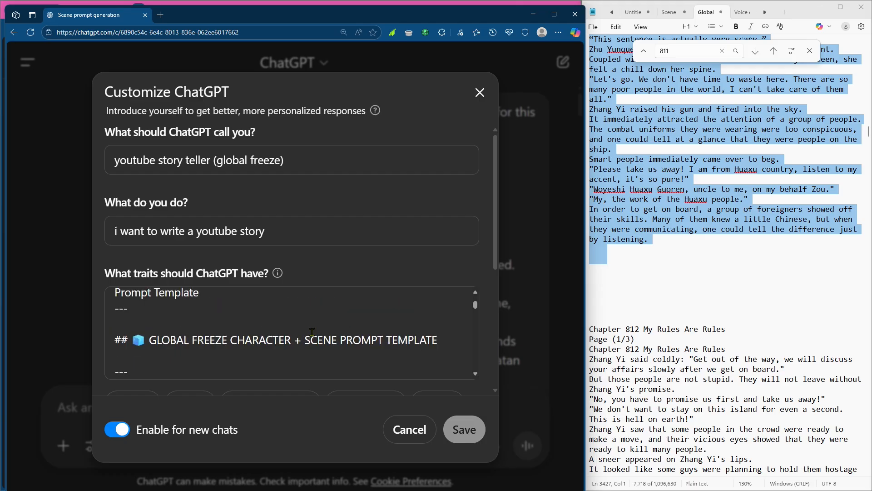
pyautogui.scroll(-1, 312, 333)
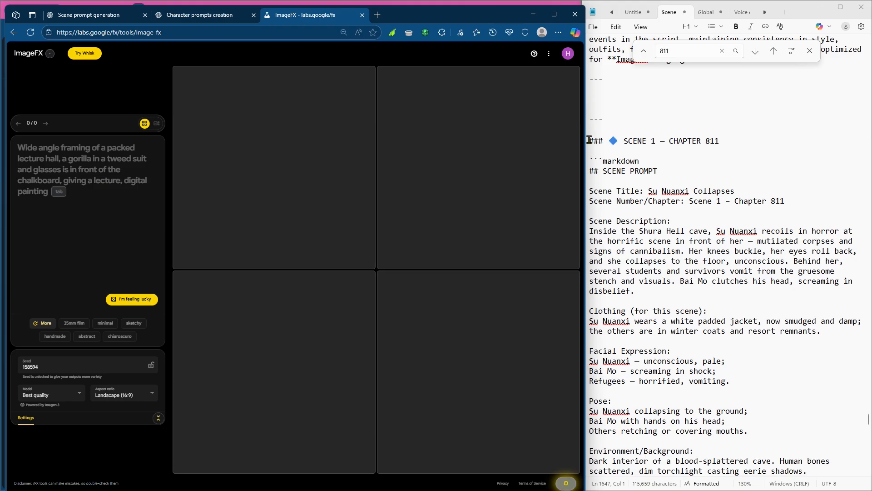
# Step: Copy the full Scene 1 – Chapter 811 prompt from the Scene notes, through its Camera Angle text, into the ImageFX prompt
pyautogui.moveTo(590, 140); pyautogui.dragTo(663, 288)
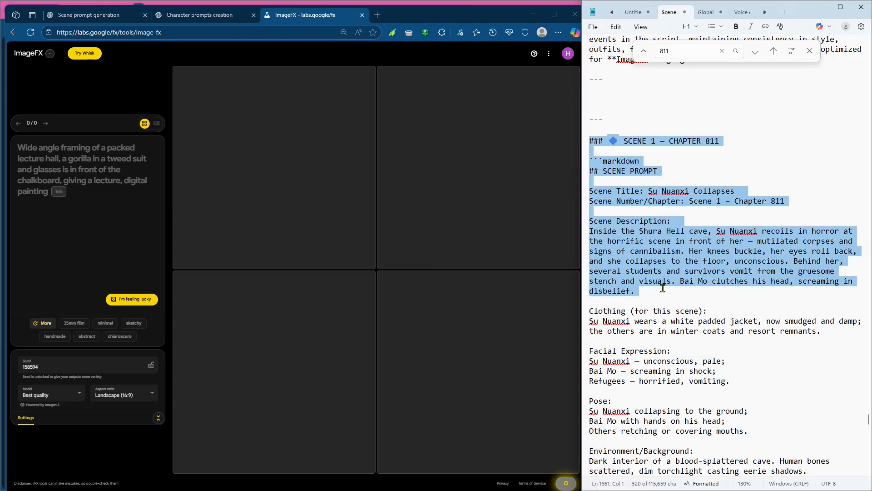
pyautogui.scroll(-2, 663, 287)
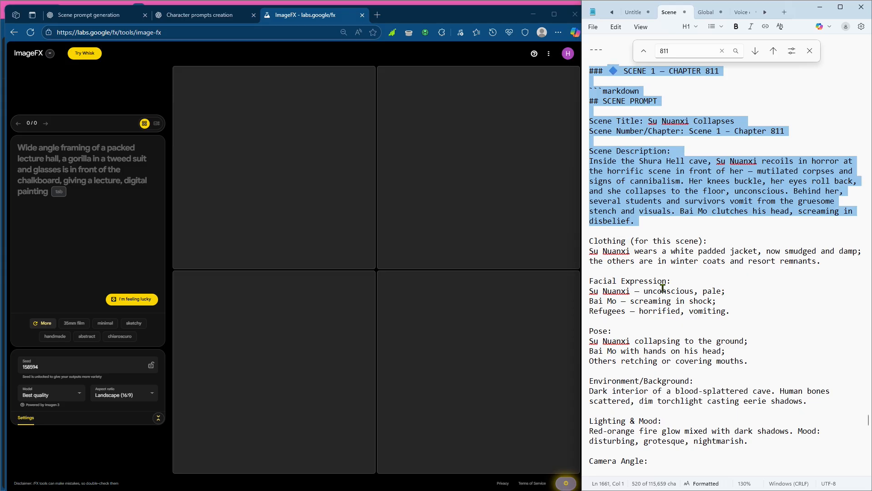
pyautogui.scroll(-2, 663, 287)
pyautogui.scroll(-1, 662, 288)
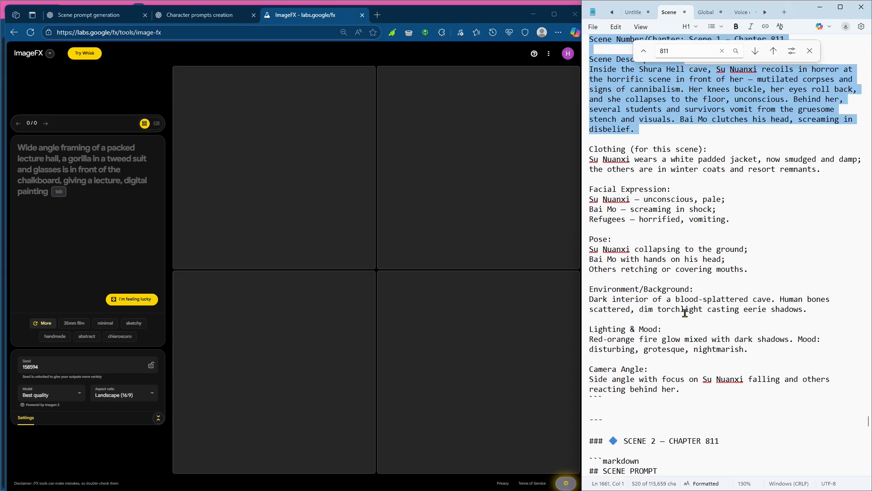
pyautogui.keyDown('shift'); pyautogui.click(693, 389); pyautogui.keyUp('shift')
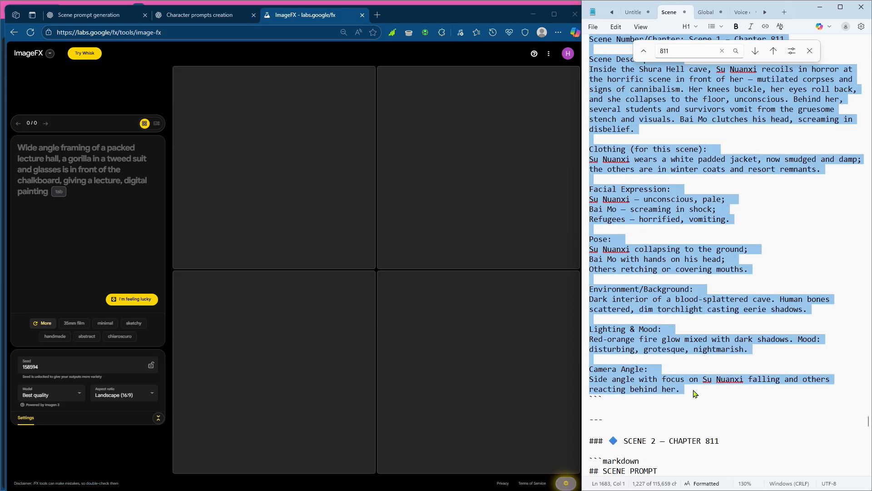
pyautogui.click(83, 170)
pyautogui.click(83, 170)
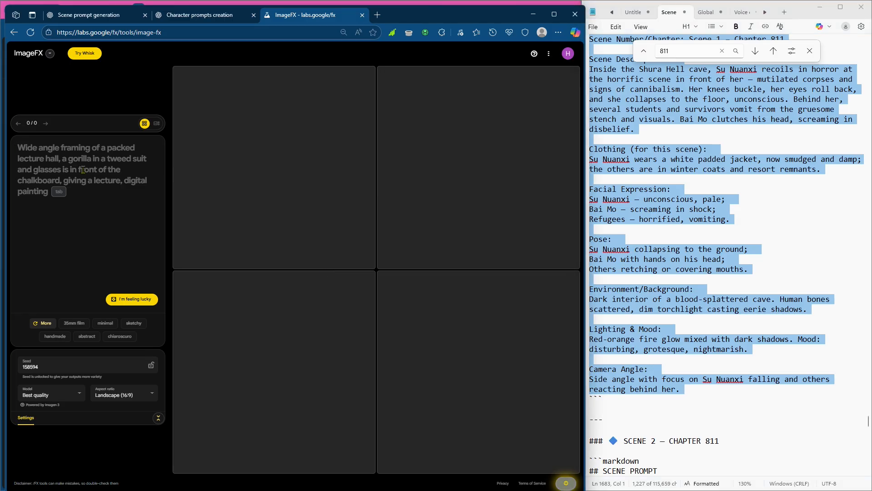
pyautogui.hotkey('ctrl', 'v')
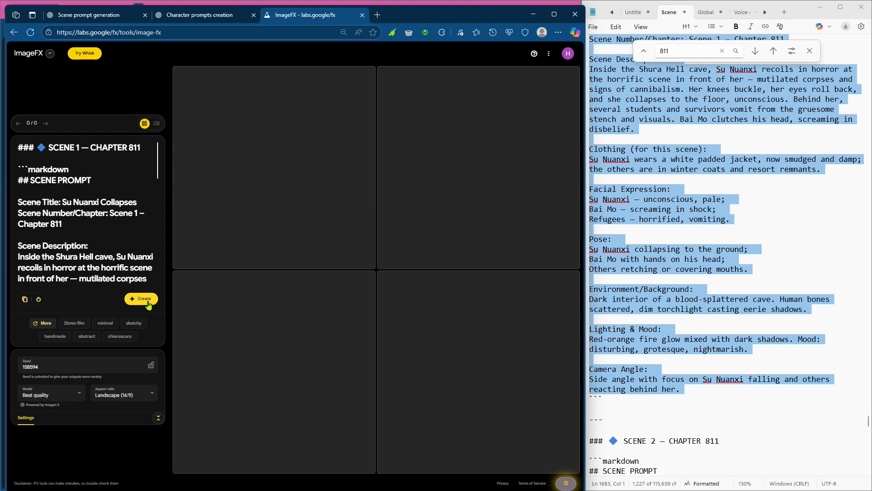
# Step: Select the character's name in the Scene 1 title of the Scene notes and switch to the character prompt list
pyautogui.click(739, 144)
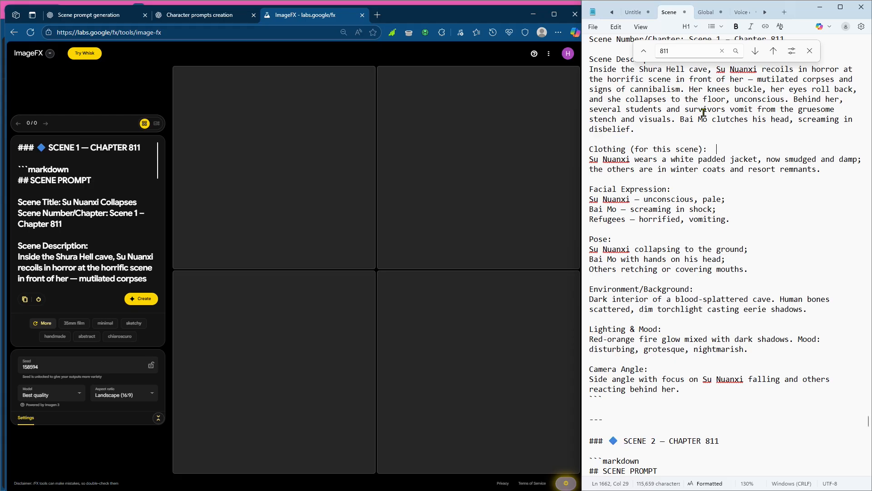
pyautogui.scroll(3, 696, 109)
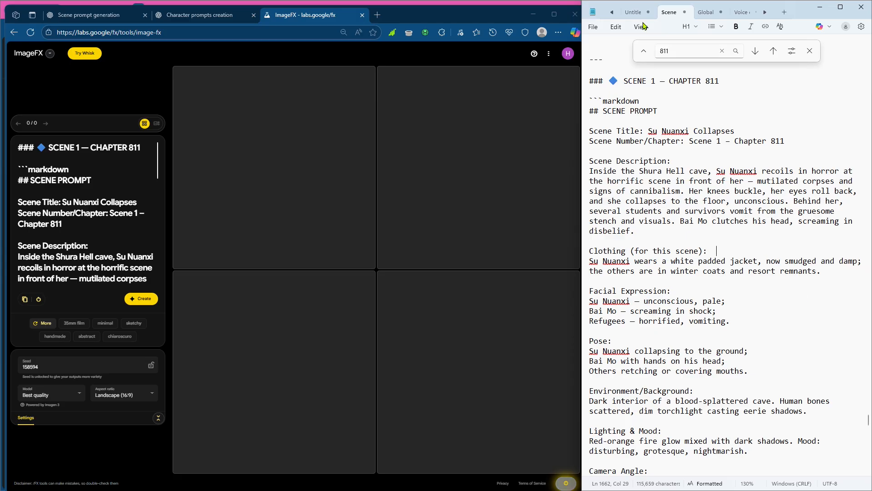
pyautogui.click(633, 12)
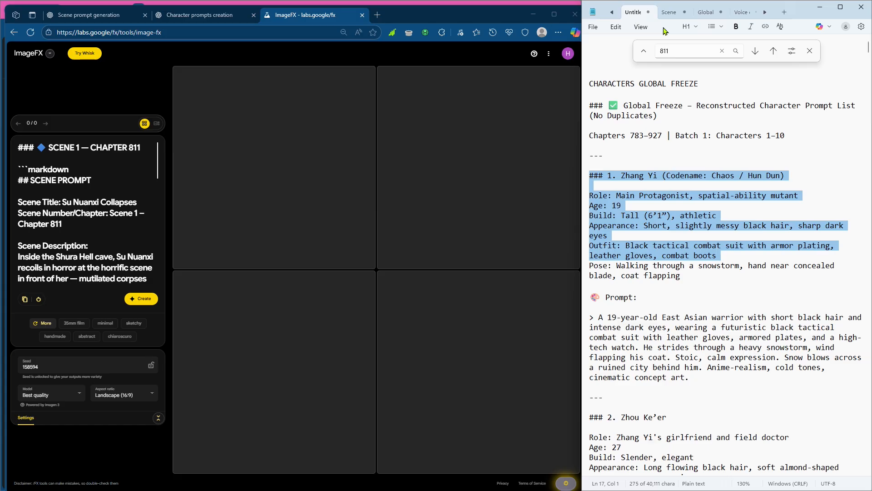
pyautogui.click(669, 14)
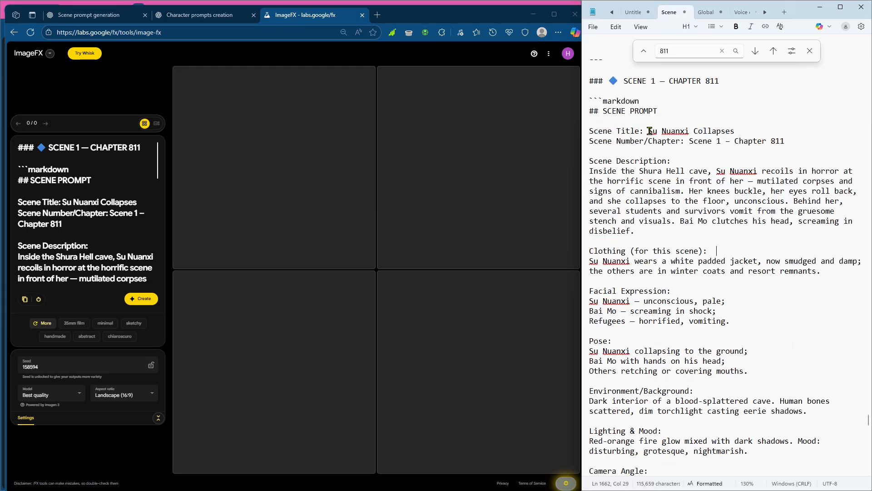
pyautogui.moveTo(649, 132); pyautogui.dragTo(692, 133)
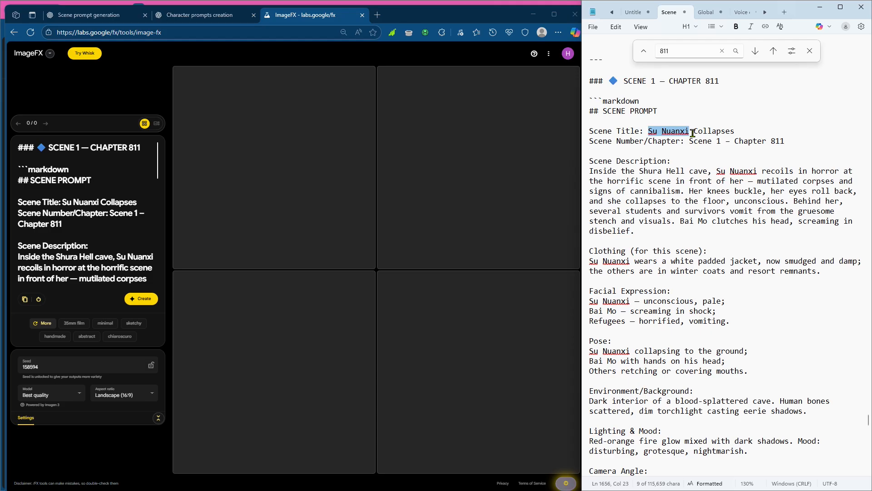
pyautogui.click(631, 17)
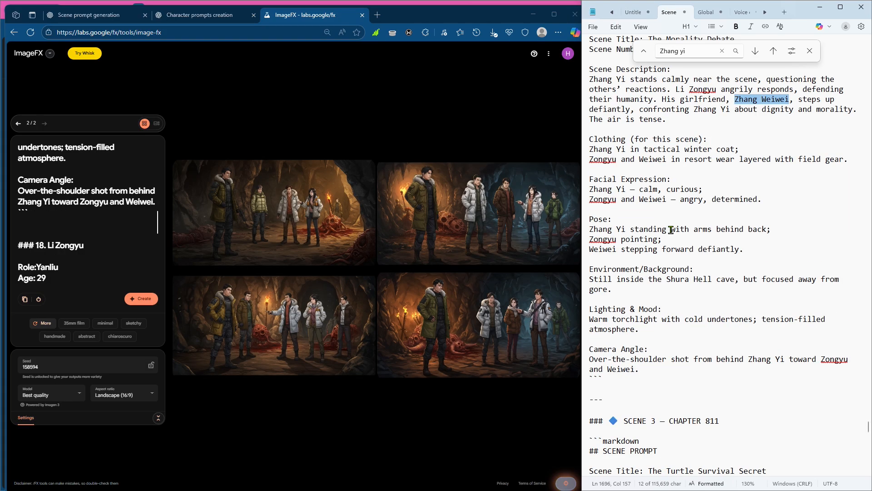
# Step: Compare the Scene 2 – Chapter 811 prompt in the notes with the scene text and appended character descriptions in the ImageFX prompt
pyautogui.scroll(-1, 671, 230)
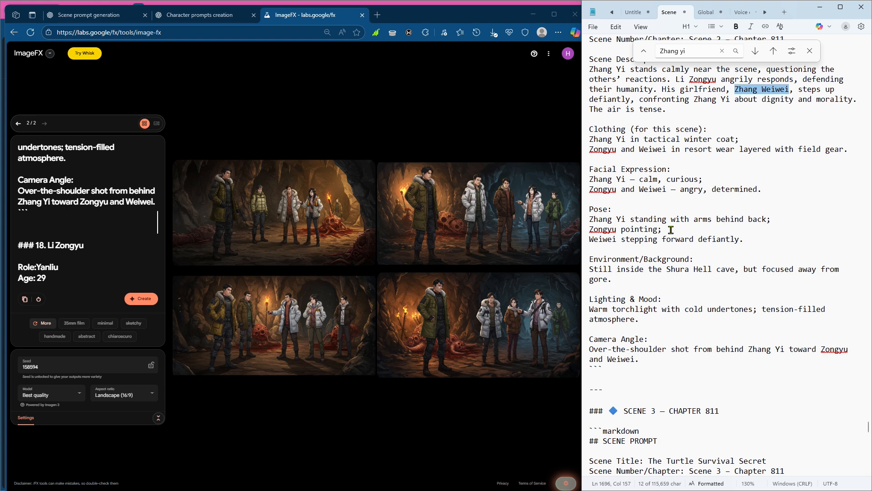
pyautogui.scroll(-2, 671, 230)
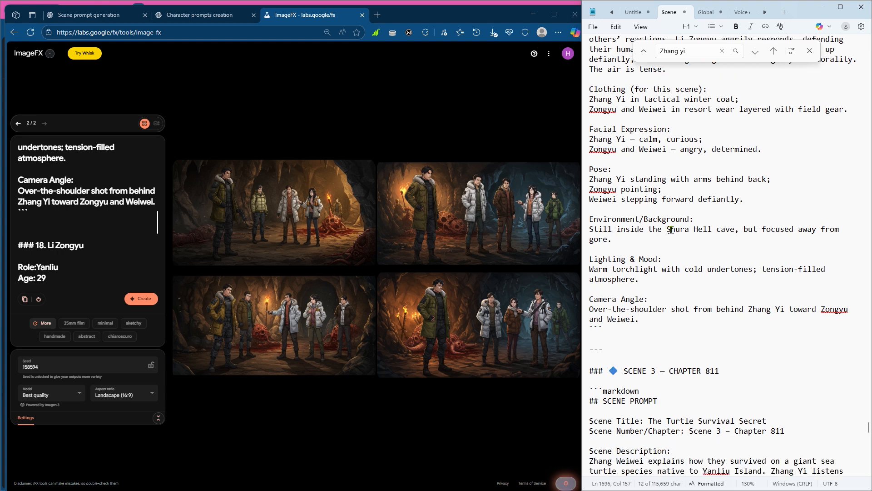
pyautogui.scroll(3, 671, 230)
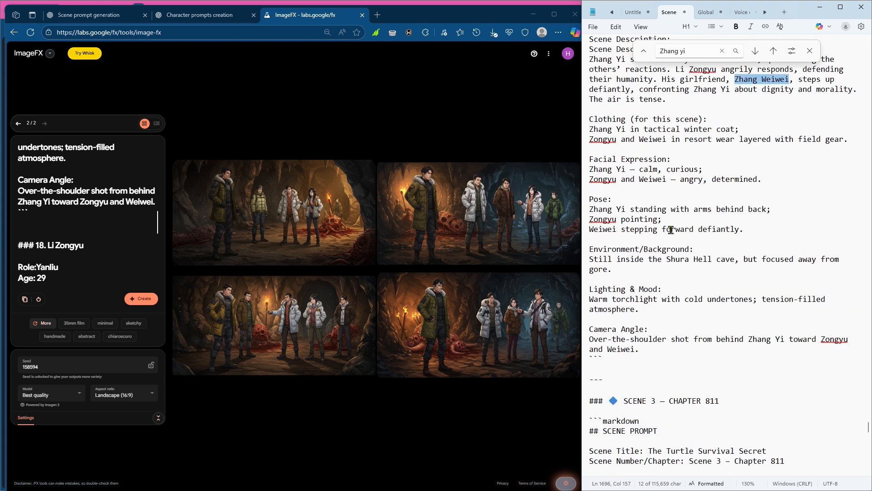
pyautogui.scroll(17, 671, 229)
pyautogui.click(680, 231)
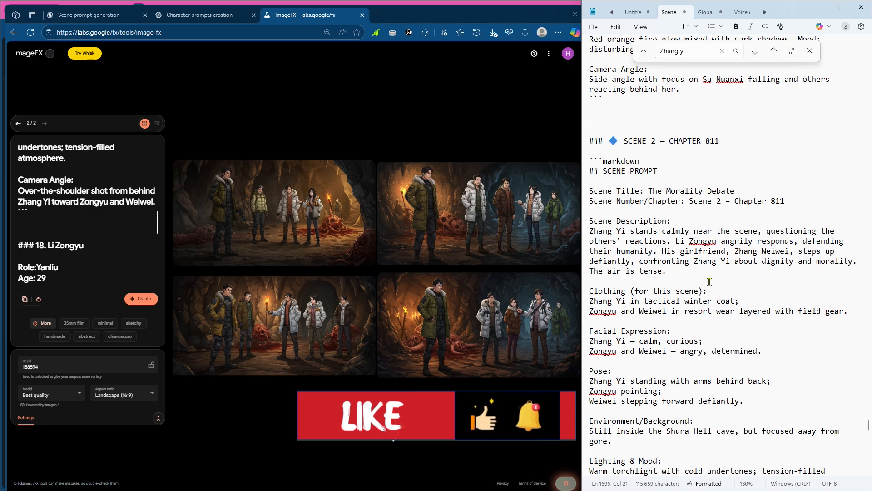
pyautogui.click(101, 242)
pyautogui.scroll(-2, 101, 242)
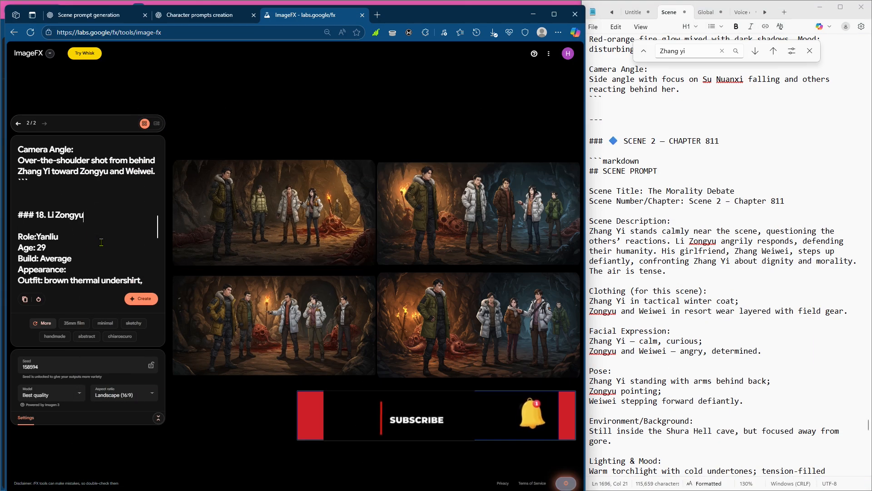
pyautogui.scroll(-5, 150, 276)
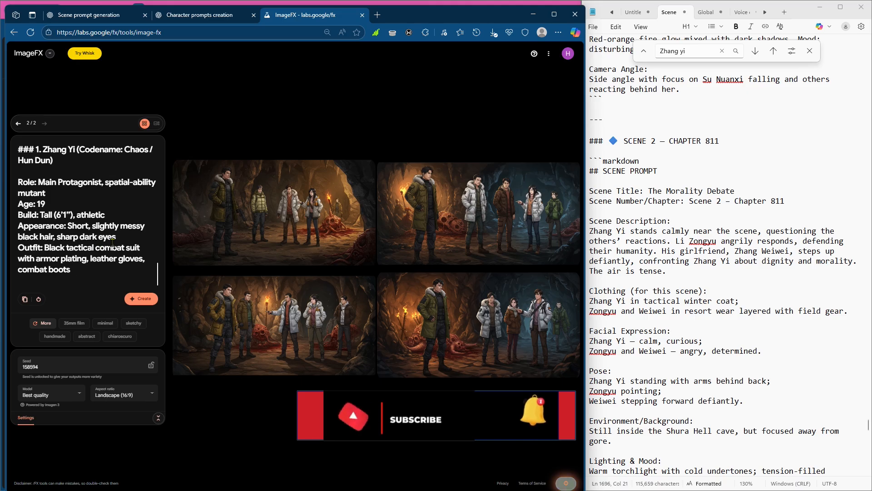
# Step: Read back through the combined ImageFX prompt, from the appended character descriptions up to the Scene 2 title, and return to its end
pyautogui.scroll(3, 126, 253)
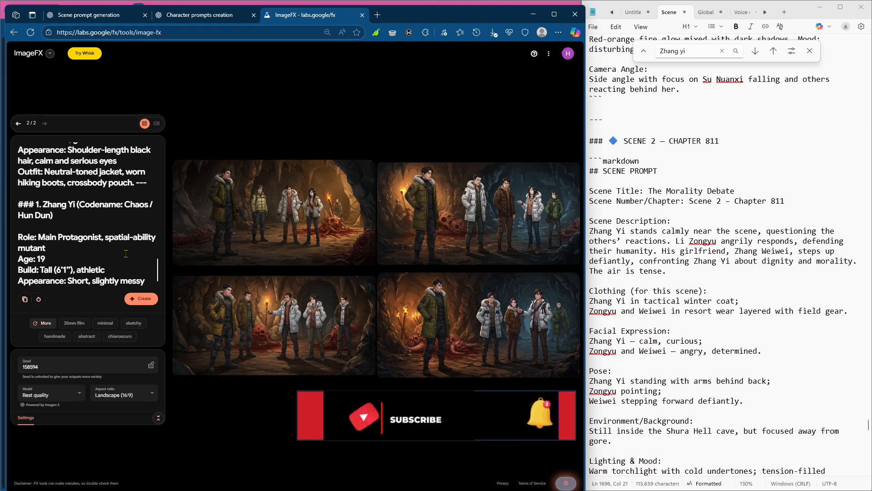
pyautogui.scroll(3, 126, 253)
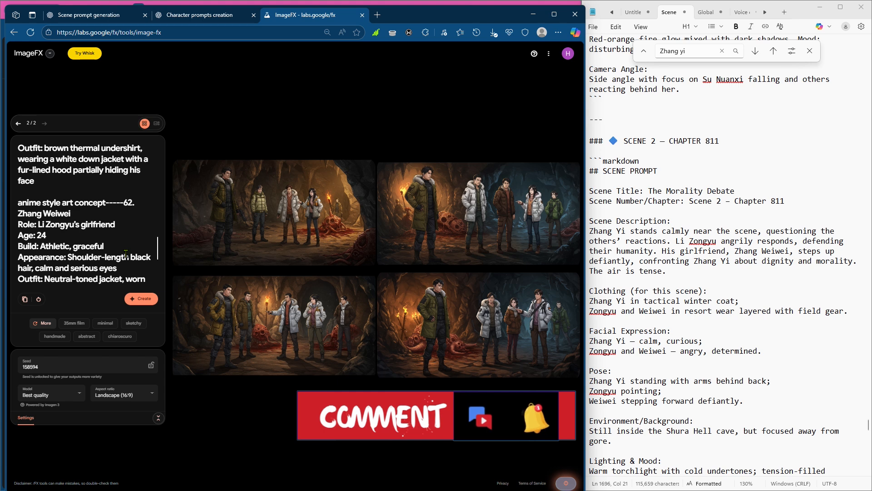
pyautogui.scroll(3, 126, 253)
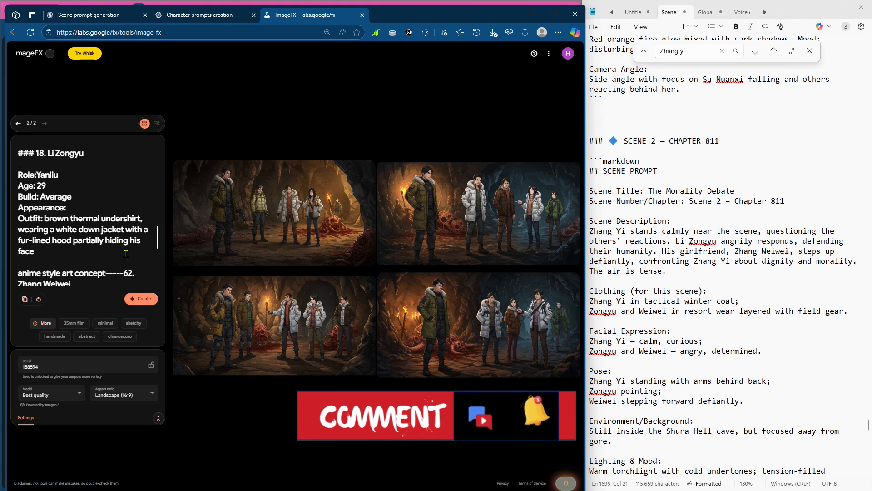
pyautogui.scroll(5, 125, 253)
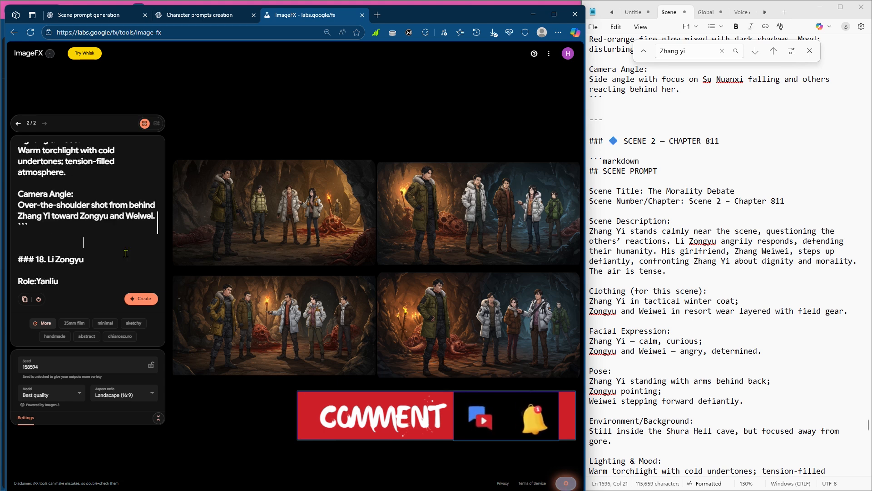
pyautogui.scroll(2, 125, 253)
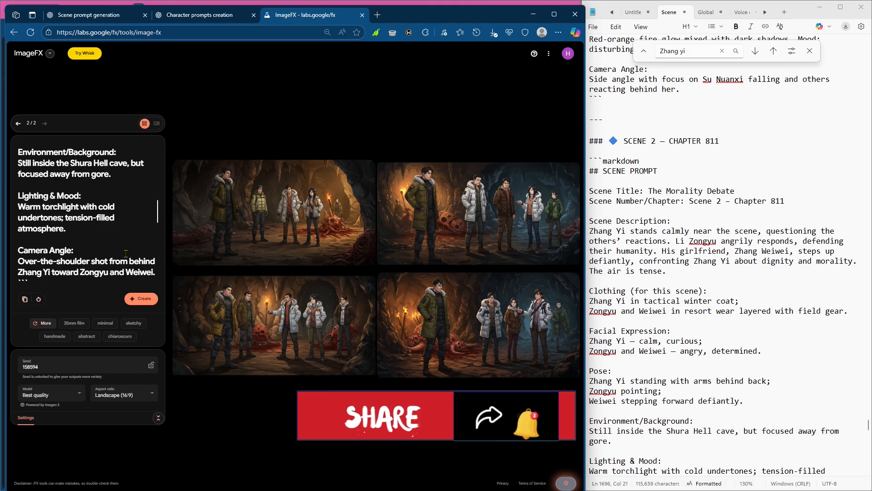
pyautogui.scroll(4, 126, 253)
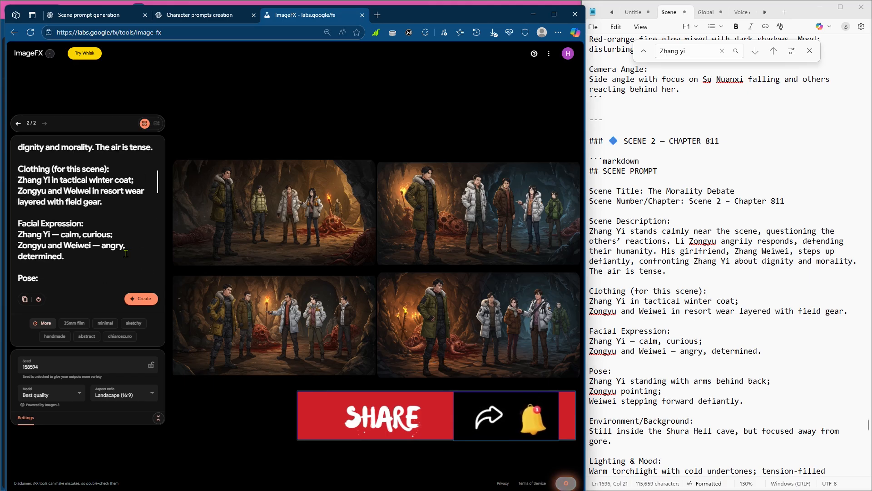
pyautogui.scroll(3, 126, 253)
pyautogui.scroll(3, 126, 253)
pyautogui.scroll(2, 126, 253)
pyautogui.scroll(2, 126, 253)
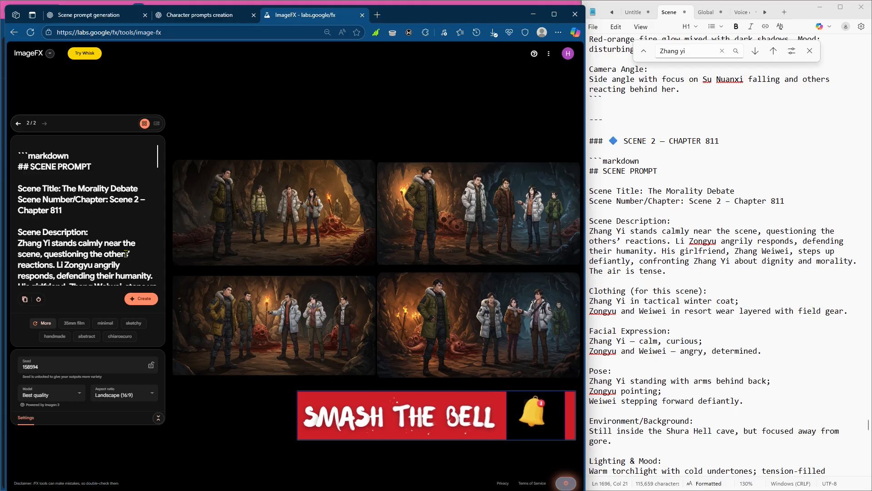
pyautogui.scroll(-1, 126, 253)
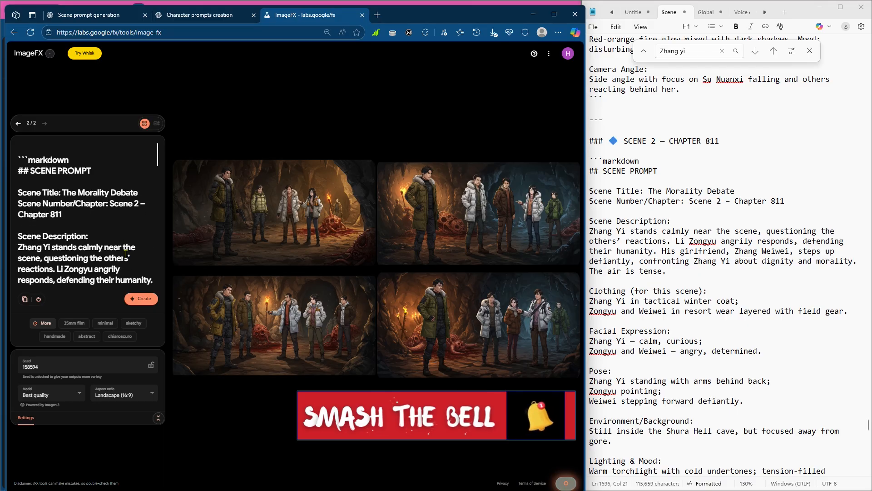
pyautogui.scroll(-2, 125, 253)
pyautogui.scroll(-15, 126, 253)
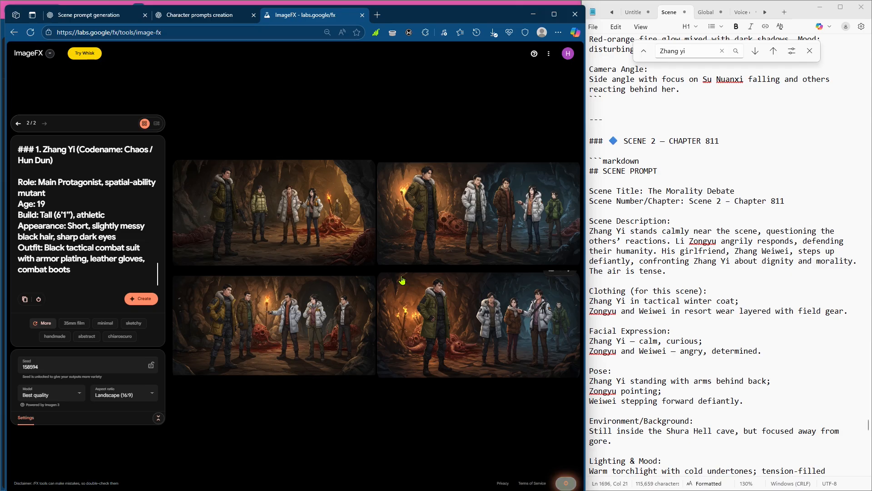
# Step: Review the Scene 2 – Chapter 811 heading, title, scene description and pose text in the ImageFX prompt
pyautogui.click(111, 206)
pyautogui.scroll(5, 110, 206)
pyautogui.scroll(3, 110, 206)
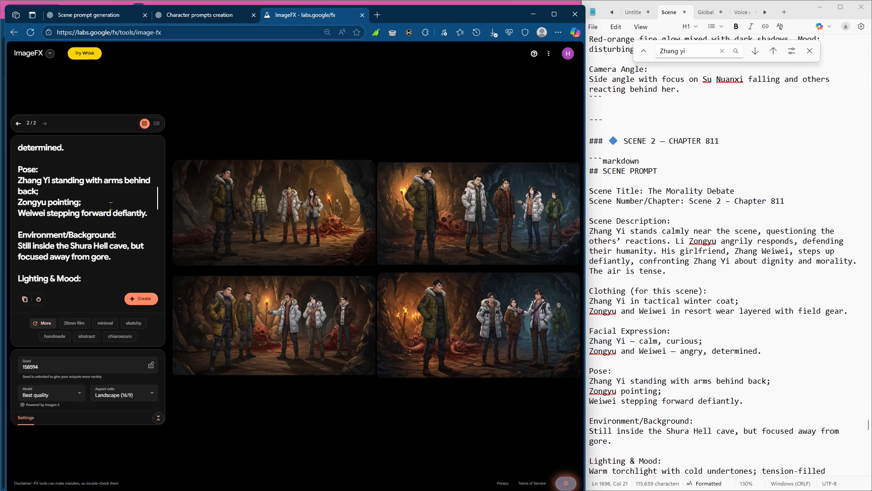
pyautogui.scroll(5, 110, 206)
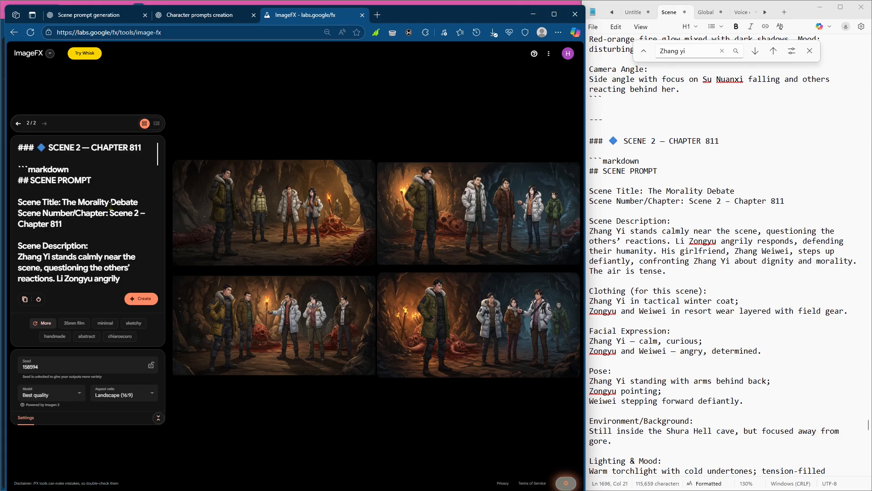
pyautogui.scroll(-1, 110, 206)
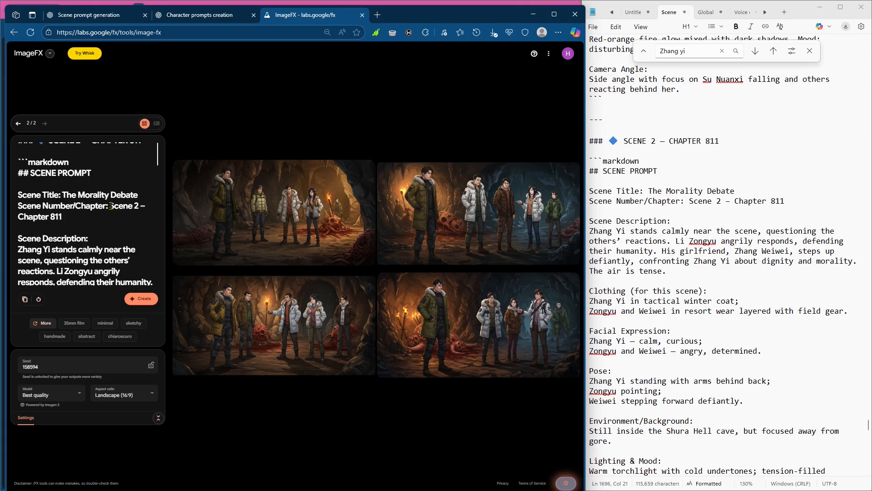
pyautogui.scroll(-4, 110, 206)
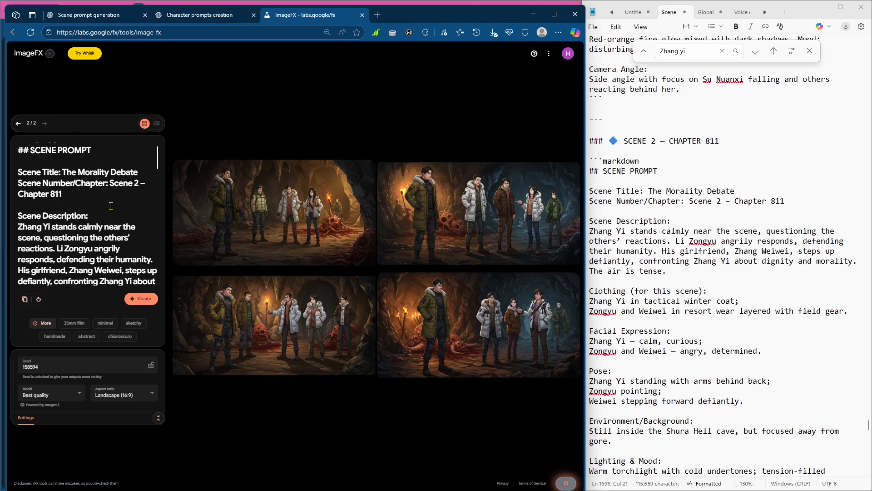
pyautogui.scroll(-2, 110, 206)
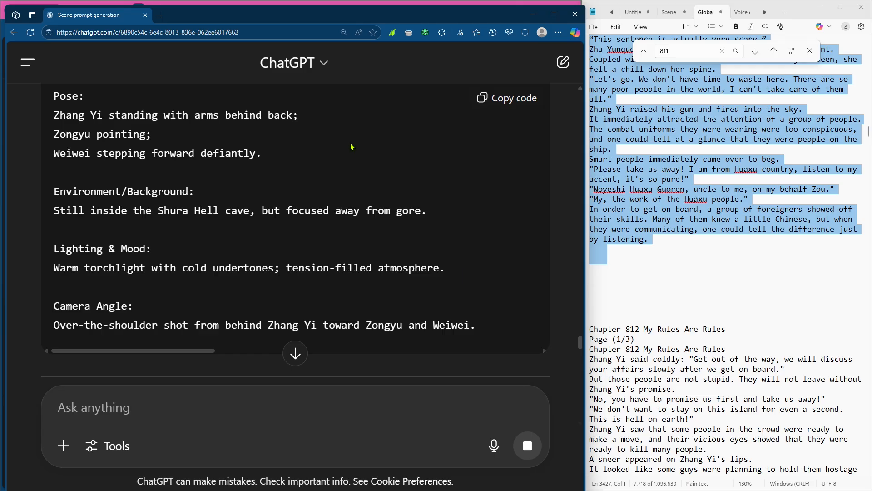
# Step: Open a second browser tab for the character prompts conversation in ChatGPT and return to the scene prompt conversation
pyautogui.click(160, 18)
pyautogui.click(96, 15)
pyautogui.click(134, 32)
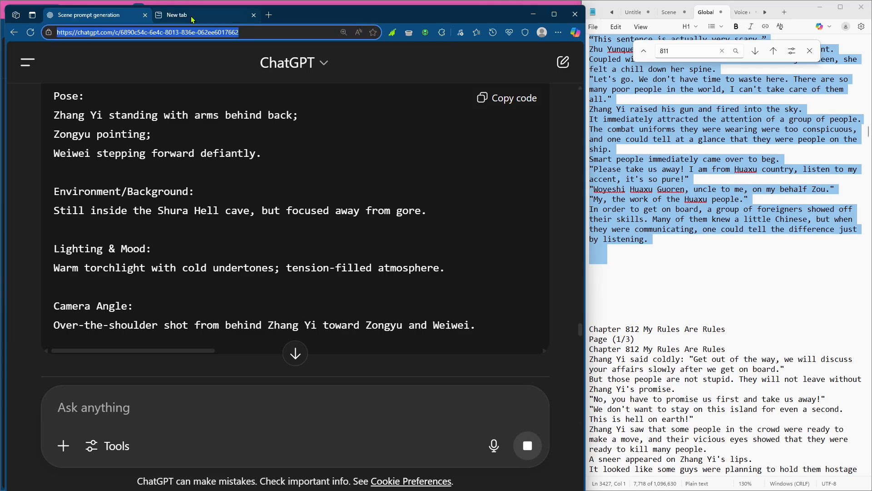
pyautogui.hotkey('ctrl', 'Tab')
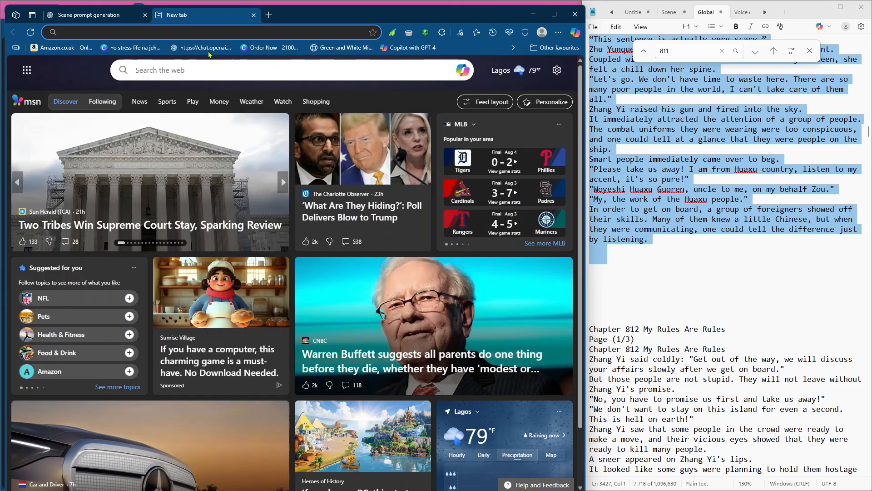
pyautogui.click(86, 16)
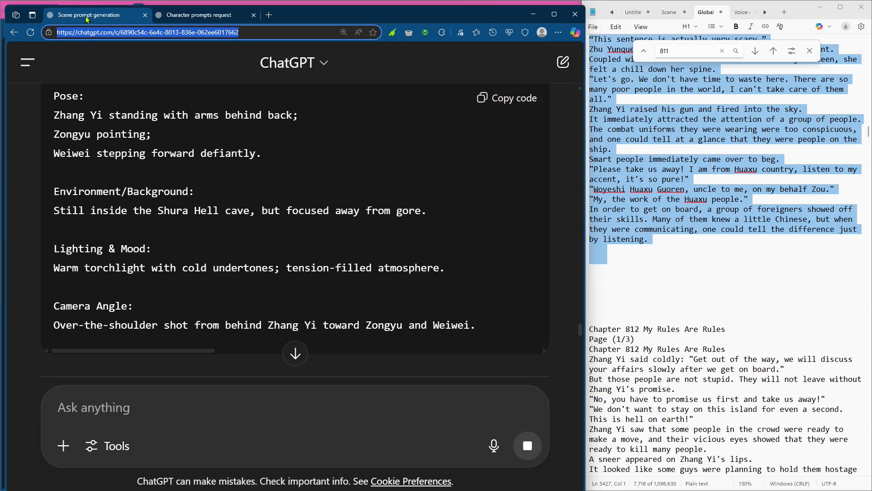
# Step: Go to the end of the generated Chapter 811 scene prompts in ChatGPT and read back through the Scene 10 prompt
pyautogui.click(297, 353)
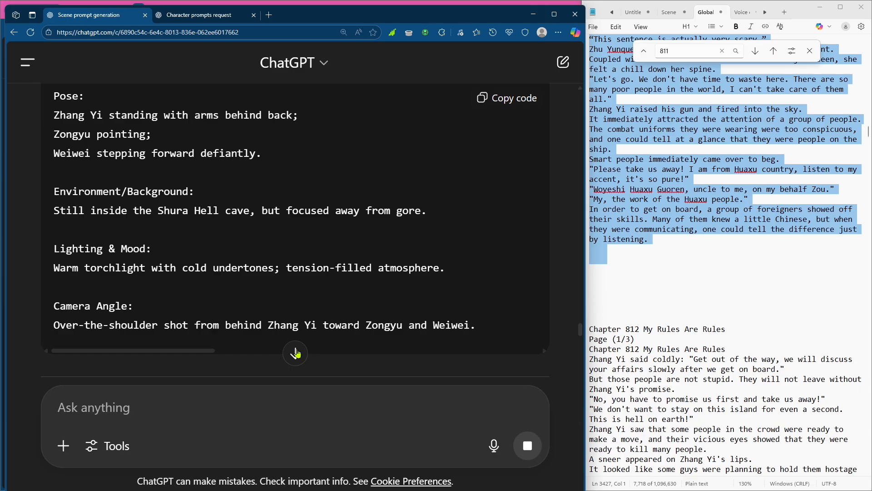
pyautogui.click(297, 353)
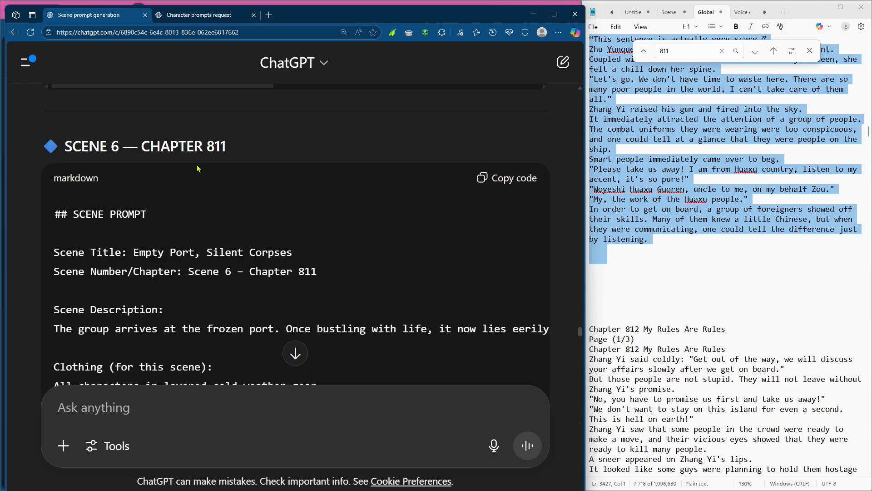
pyautogui.click(296, 352)
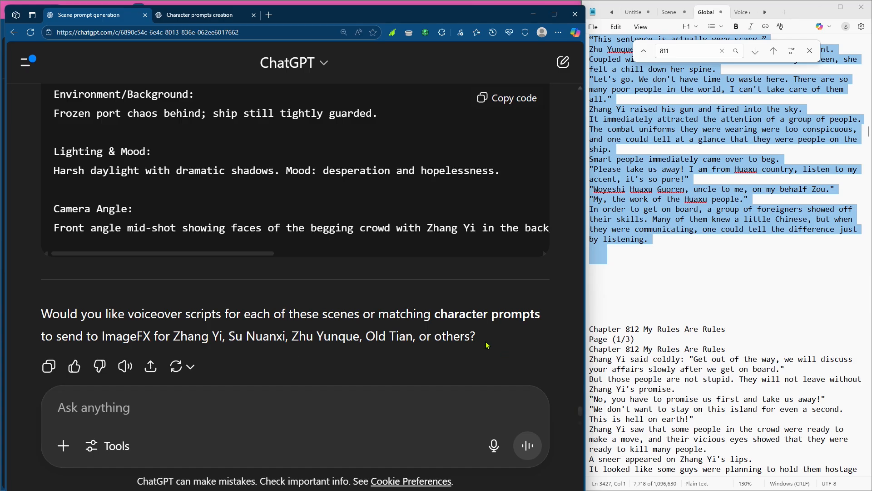
pyautogui.scroll(4, 487, 345)
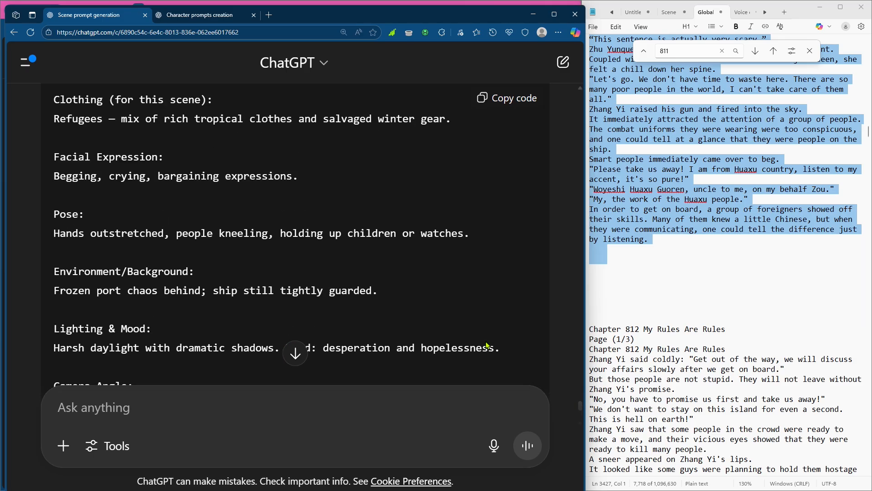
pyautogui.scroll(2, 487, 345)
pyautogui.scroll(6, 487, 345)
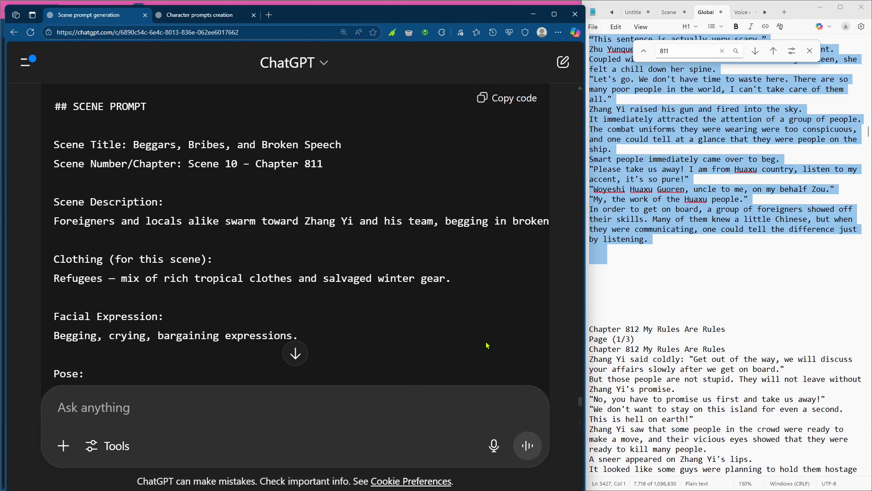
pyautogui.scroll(2, 486, 346)
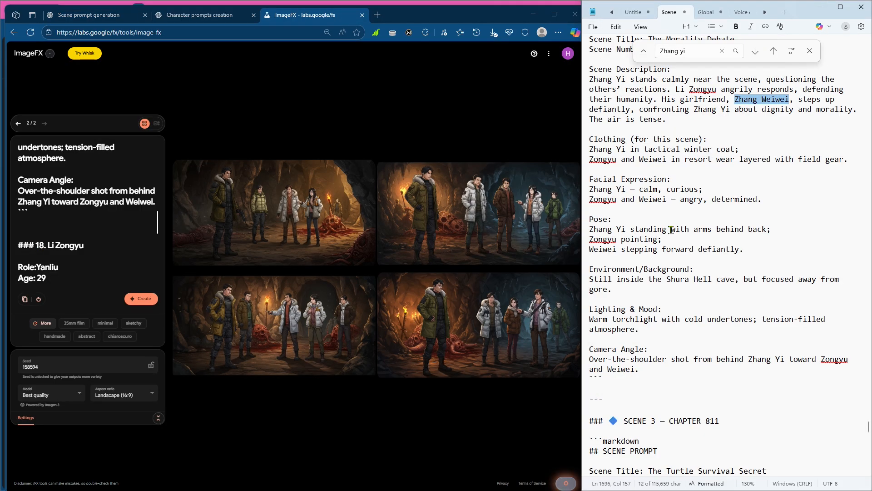
# Step: Compare the Scene 2 – Chapter 811 prompt in the Scene notes with the three character descriptions appended to the ImageFX prompt
pyautogui.scroll(-1, 671, 230)
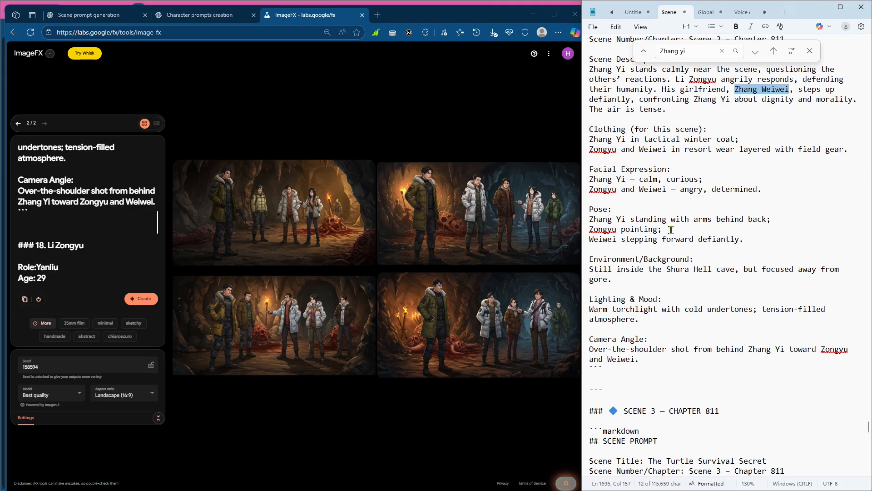
pyautogui.scroll(-4, 670, 229)
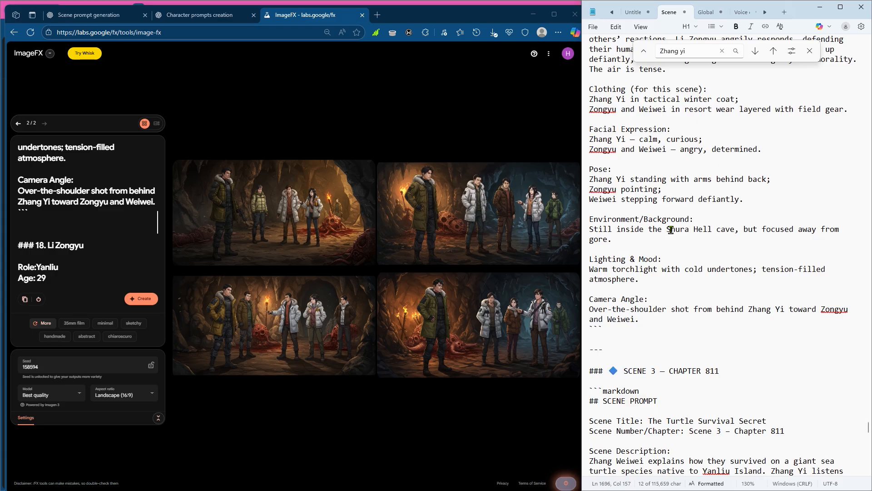
pyautogui.scroll(3, 670, 230)
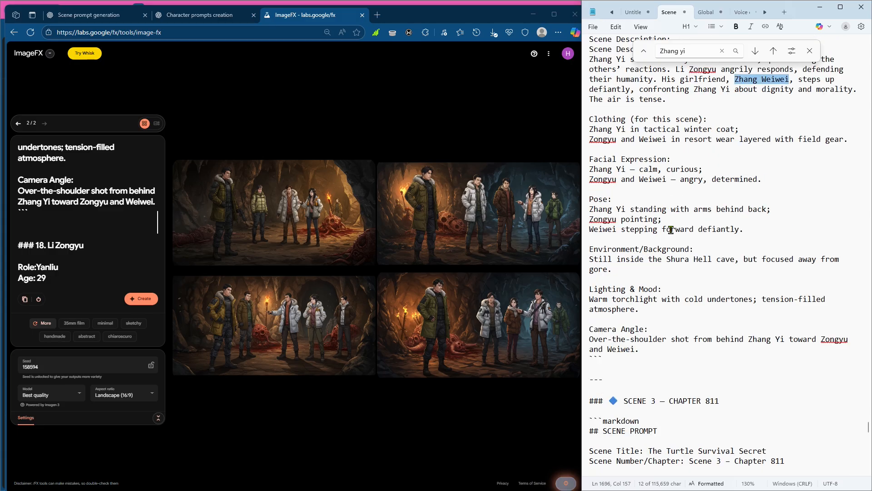
pyautogui.scroll(17, 671, 230)
pyautogui.click(680, 230)
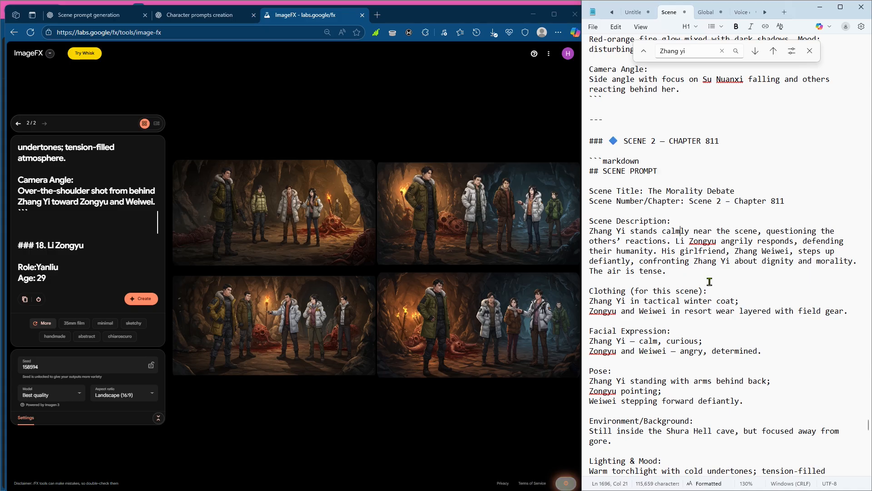
pyautogui.click(101, 242)
pyautogui.scroll(-2, 101, 242)
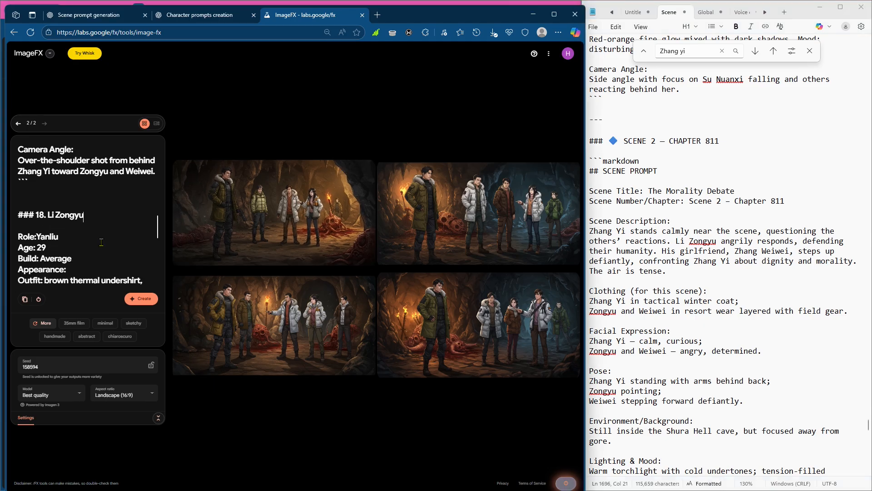
pyautogui.scroll(-5, 151, 277)
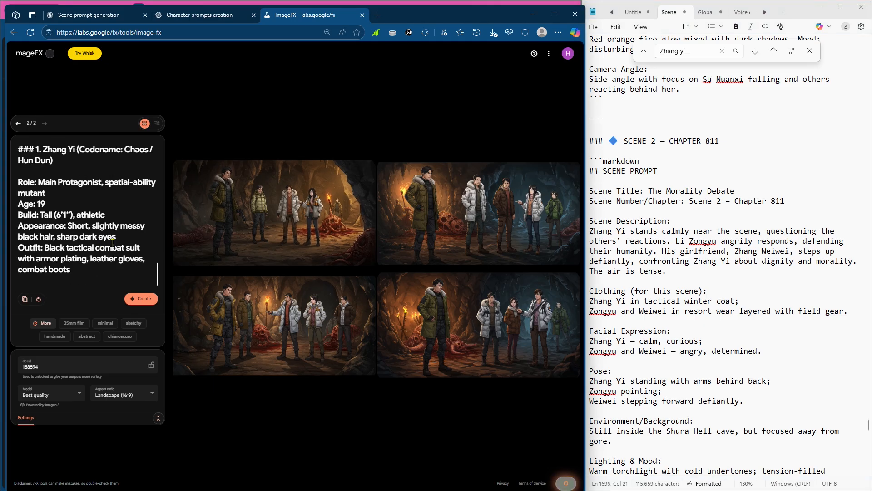
# Step: Examine the Chapter 811 scene prompts in the Scene notes, going back from Scene 5 to the Scene 1 prompt
pyautogui.scroll(4, 156, 275)
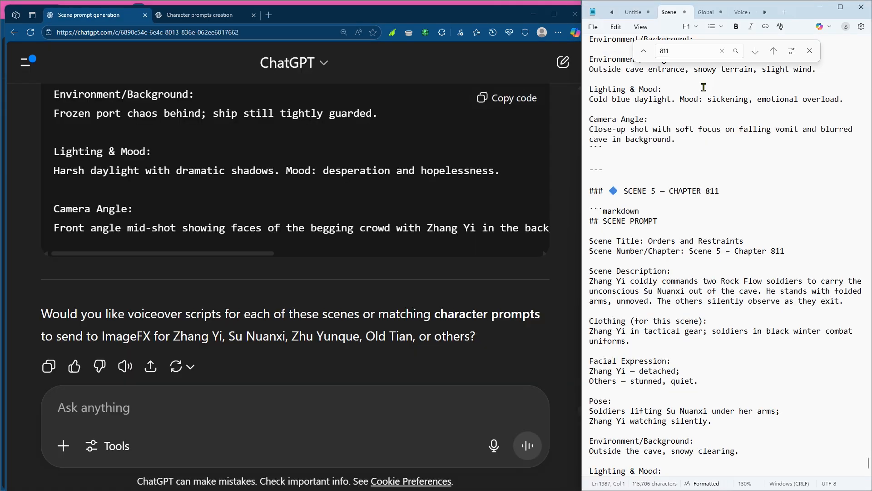
pyautogui.scroll(8, 703, 87)
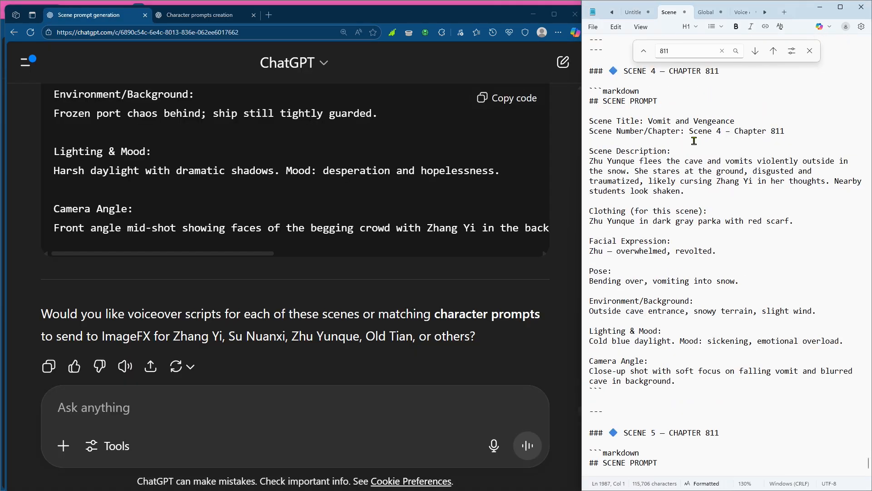
pyautogui.scroll(10, 694, 141)
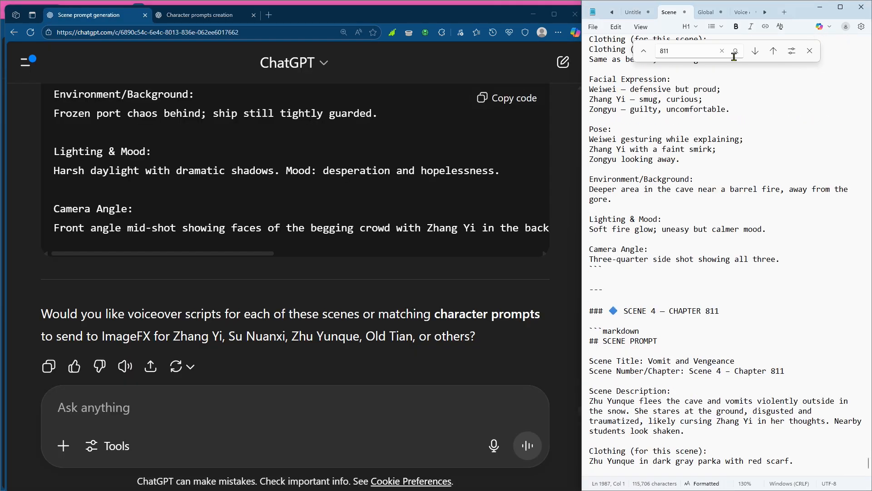
pyautogui.scroll(2, 694, 129)
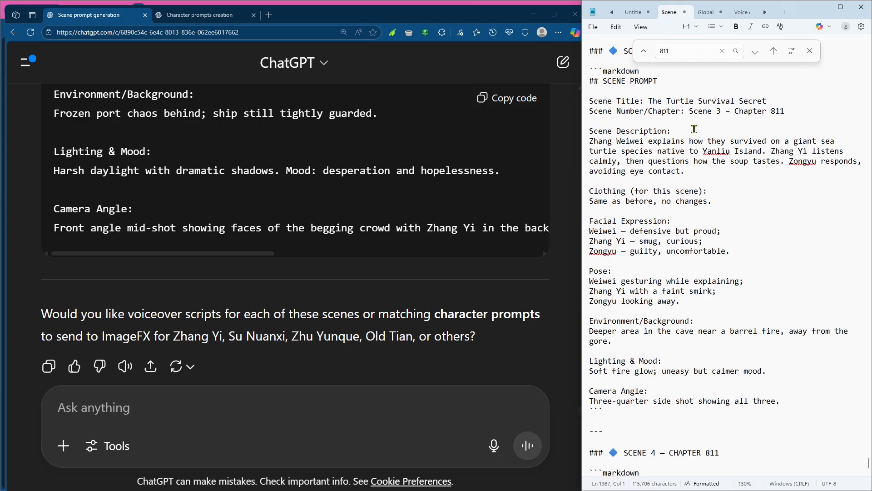
pyautogui.scroll(2, 694, 129)
pyautogui.scroll(5, 694, 129)
pyautogui.scroll(14, 694, 129)
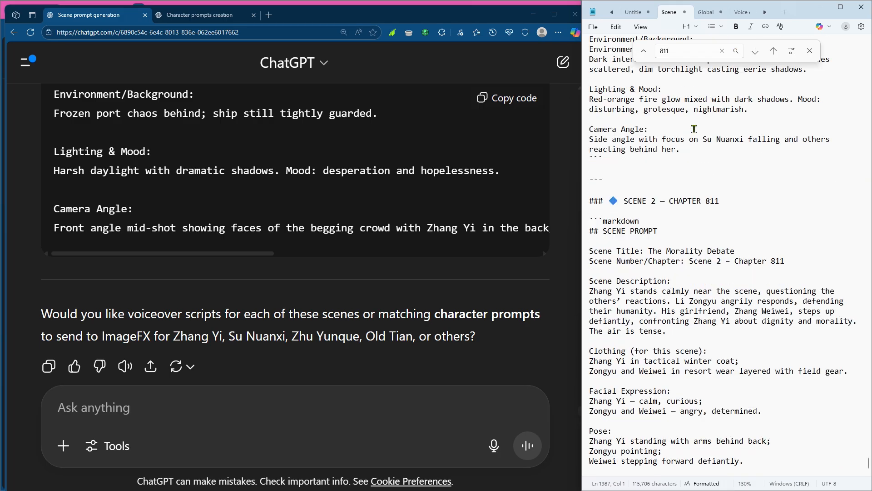
pyautogui.scroll(6, 694, 129)
pyautogui.scroll(8, 694, 129)
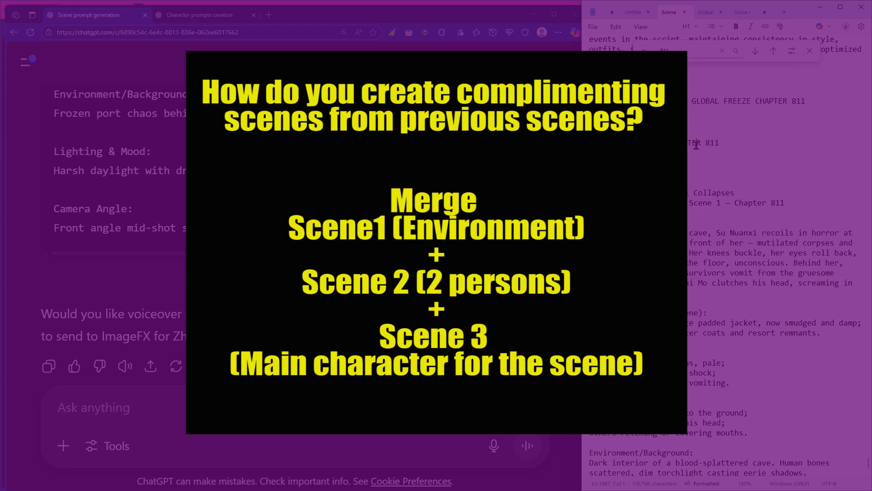
# Step: Delete the heading line ending in "GLOBAL FREEZE CHAPTER 811" above the Scene 1 prompt in the Scene notes
pyautogui.click(696, 143)
pyautogui.tripleClick(732, 95)
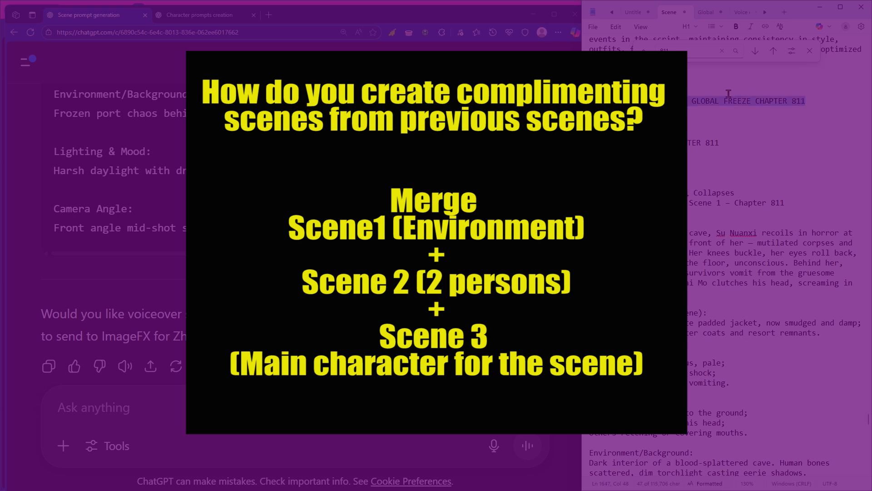
pyautogui.press('BackSpace')
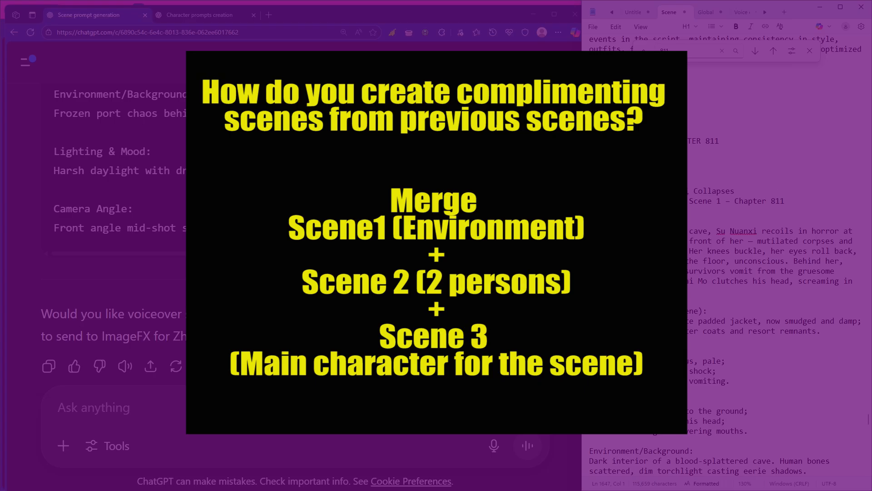
# Step: Read back through the Chapter 811 character profiles in the ChatGPT character prompts conversation, up to the introduction and the first profile
pyautogui.click(195, 14)
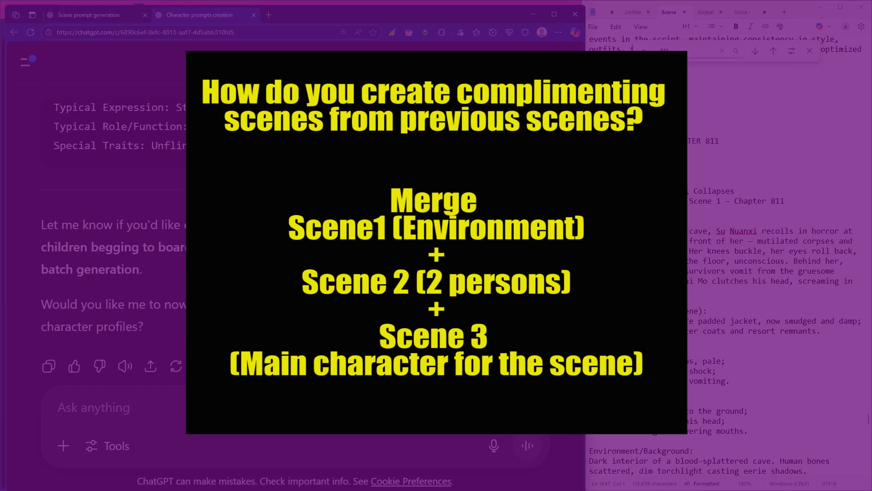
pyautogui.scroll(4, 114, 218)
pyautogui.scroll(5, 113, 218)
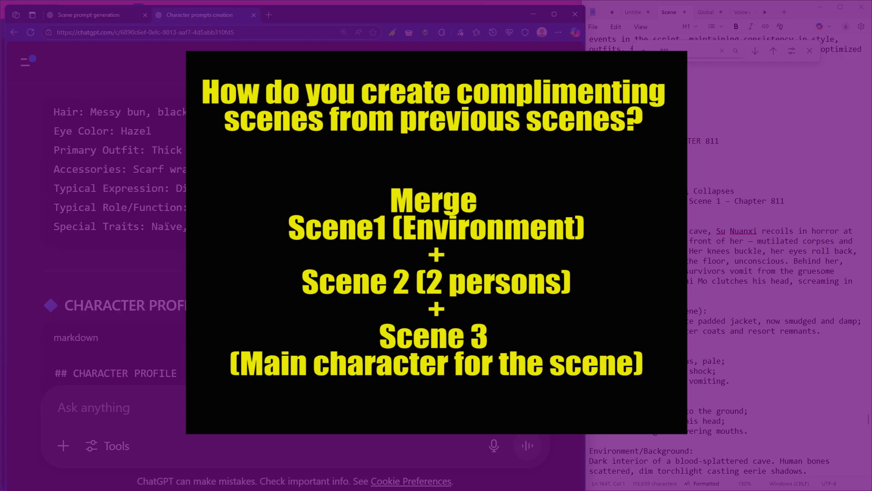
pyautogui.scroll(-1, 113, 241)
pyautogui.scroll(4, 114, 240)
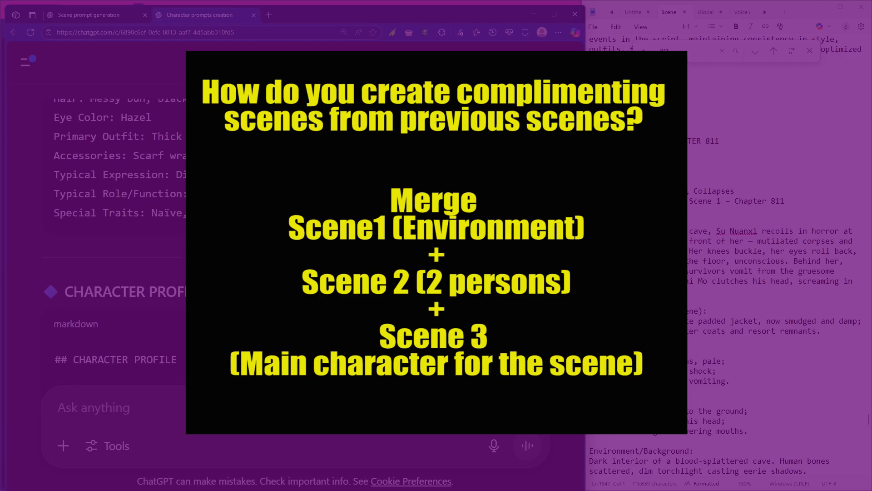
pyautogui.scroll(4, 114, 241)
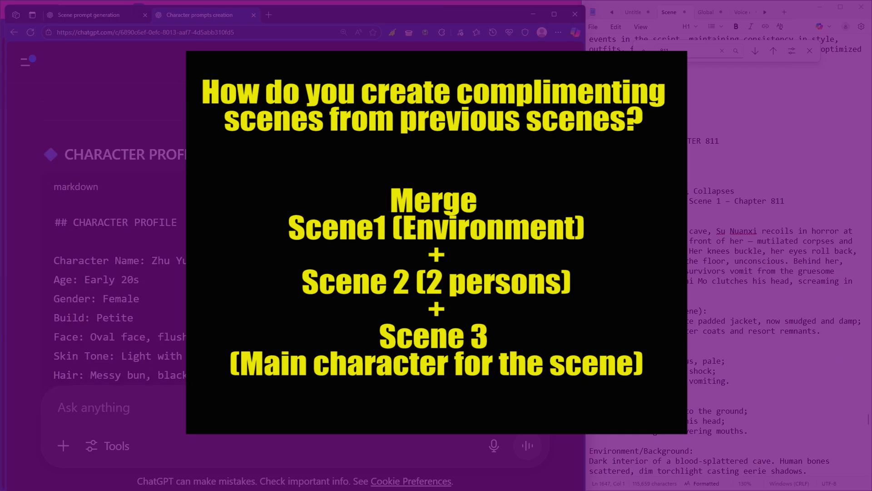
pyautogui.scroll(3, 114, 241)
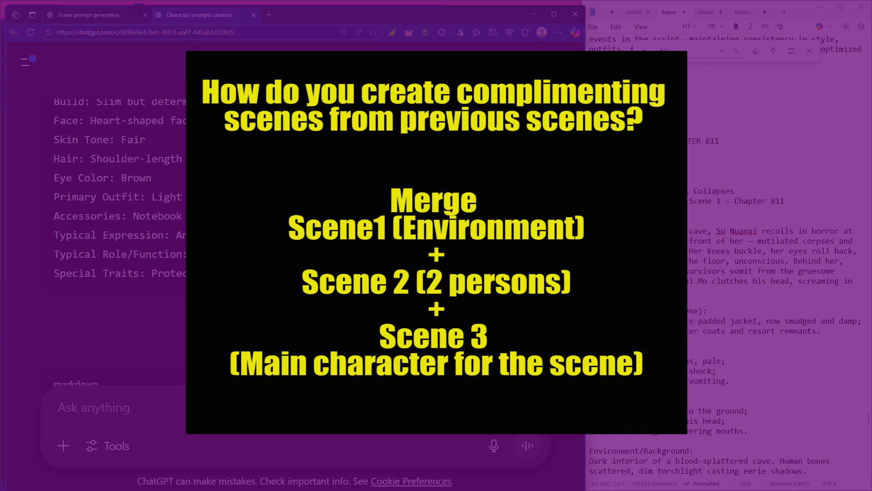
pyautogui.scroll(4, 113, 240)
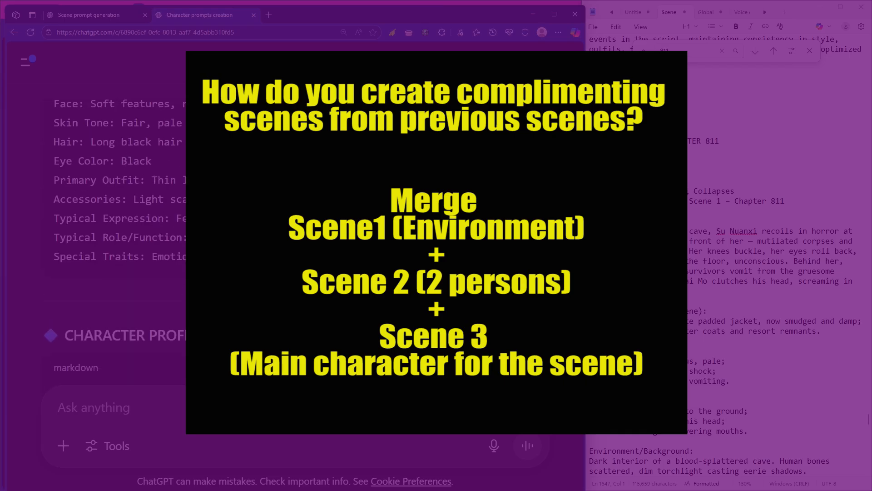
pyautogui.scroll(10, 114, 241)
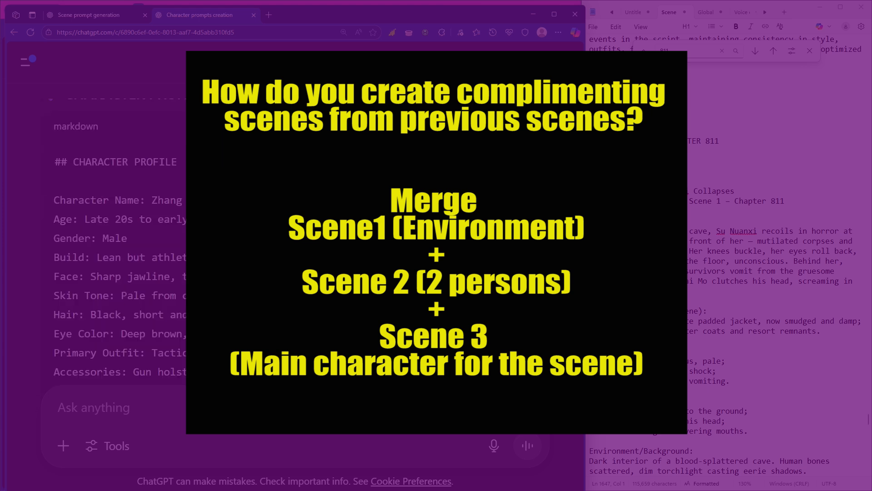
pyautogui.scroll(4, 113, 240)
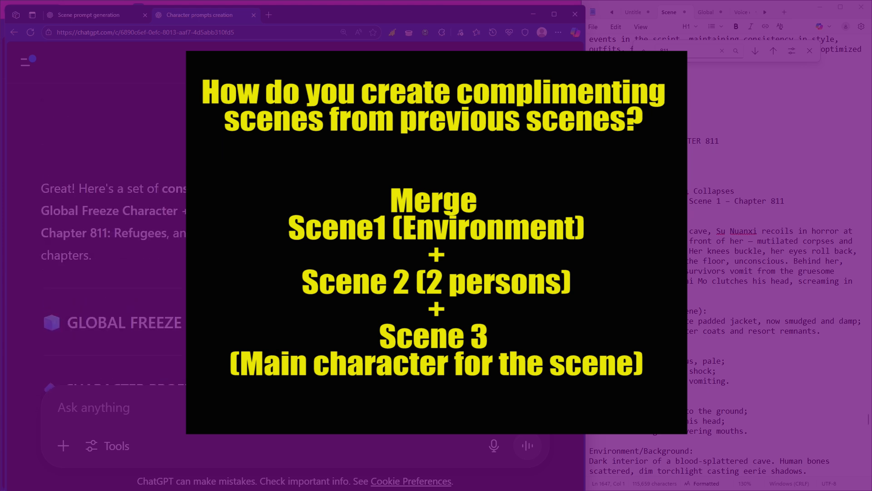
pyautogui.scroll(-1, 114, 240)
pyautogui.scroll(5, 113, 241)
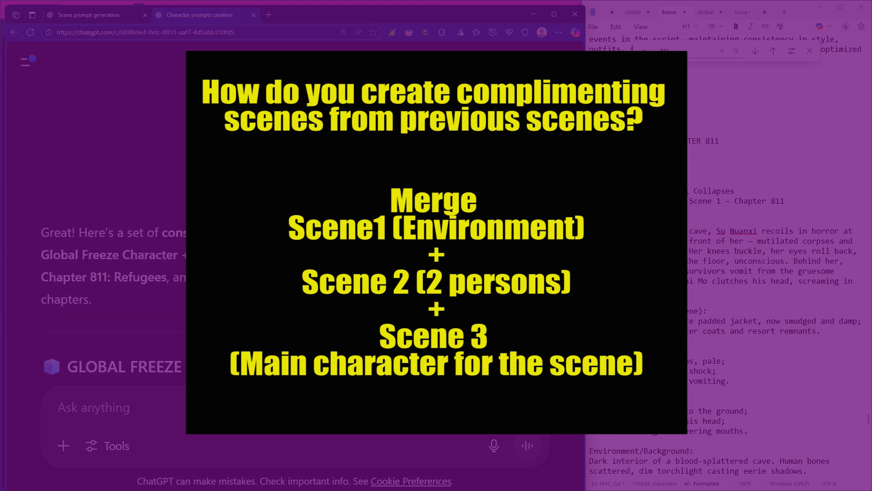
pyautogui.scroll(-6, 113, 241)
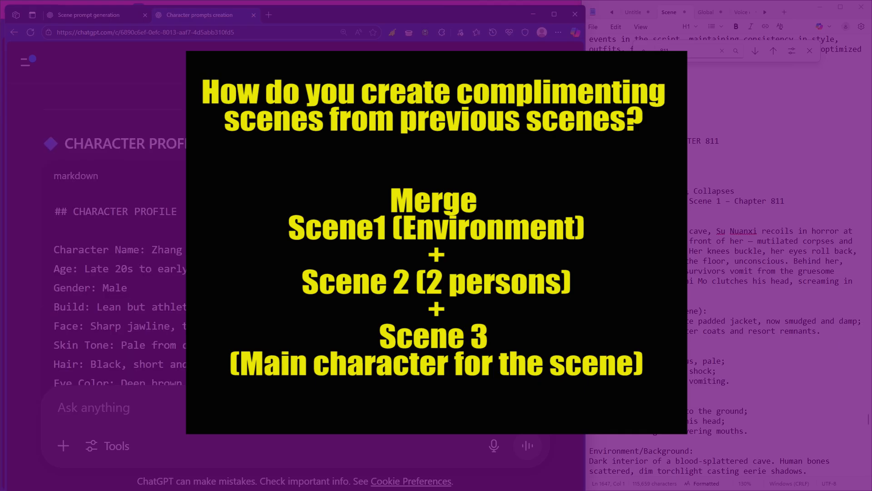
pyautogui.scroll(-1, 155, 250)
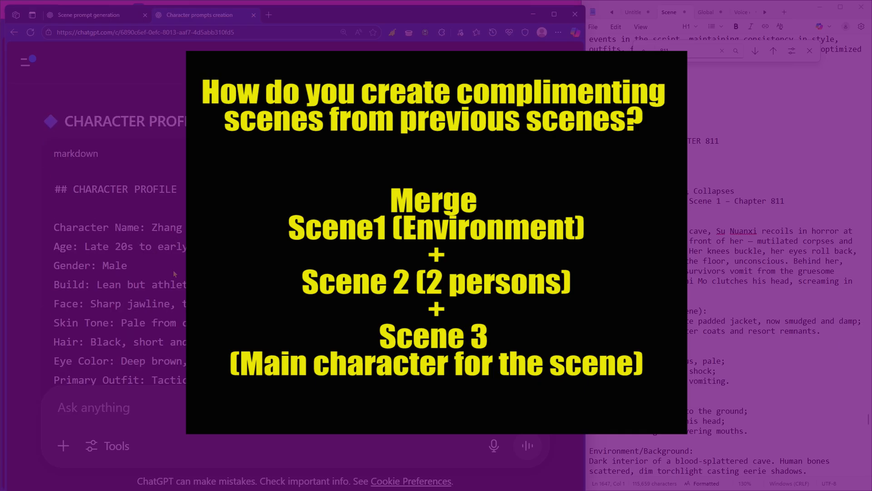
pyautogui.scroll(-6, 178, 275)
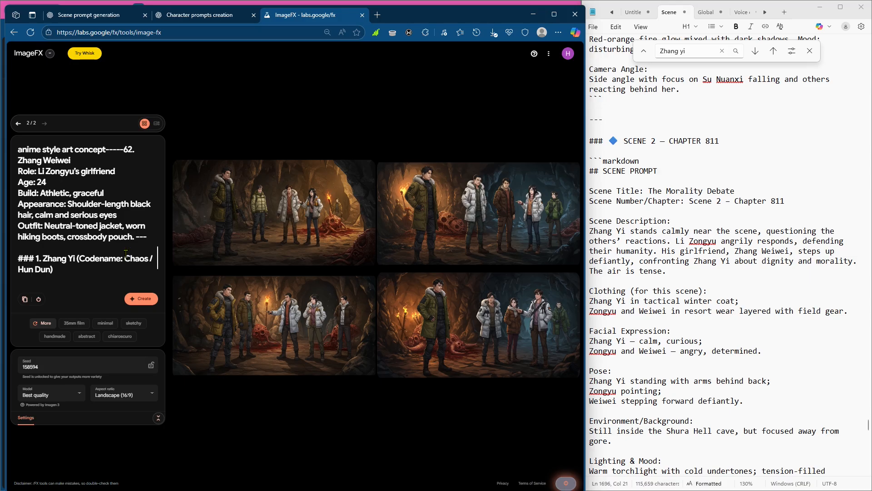
# Step: Read back through the ImageFX prompt from the appended character descriptions to the Scene 2 description
pyautogui.scroll(3, 126, 253)
pyautogui.scroll(3, 126, 253)
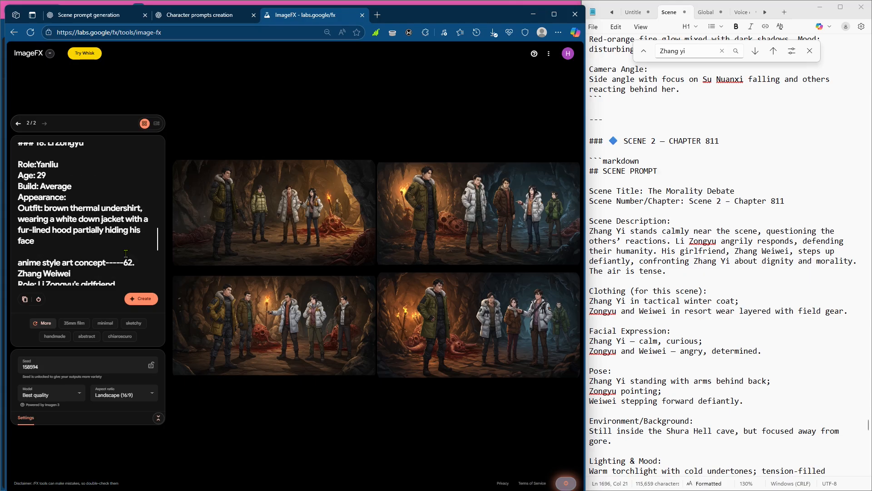
pyautogui.scroll(5, 125, 253)
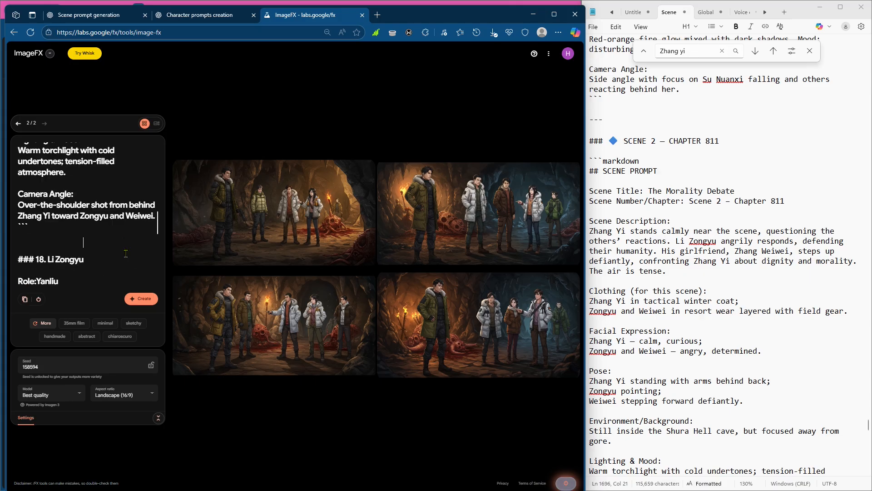
pyautogui.scroll(4, 125, 254)
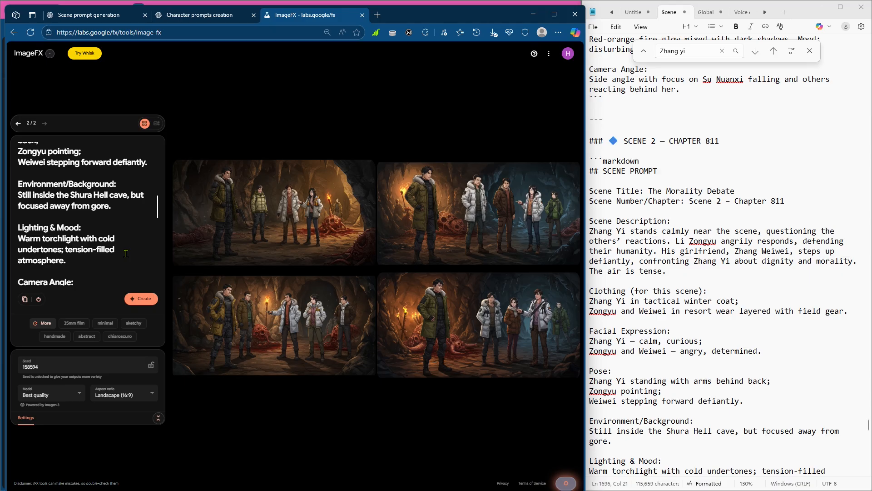
pyautogui.scroll(10, 126, 253)
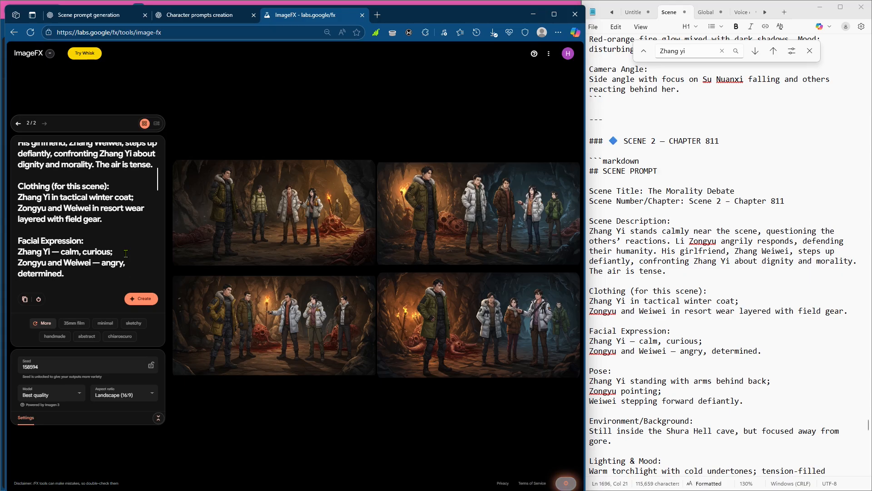
pyautogui.scroll(2, 126, 253)
pyautogui.scroll(3, 126, 253)
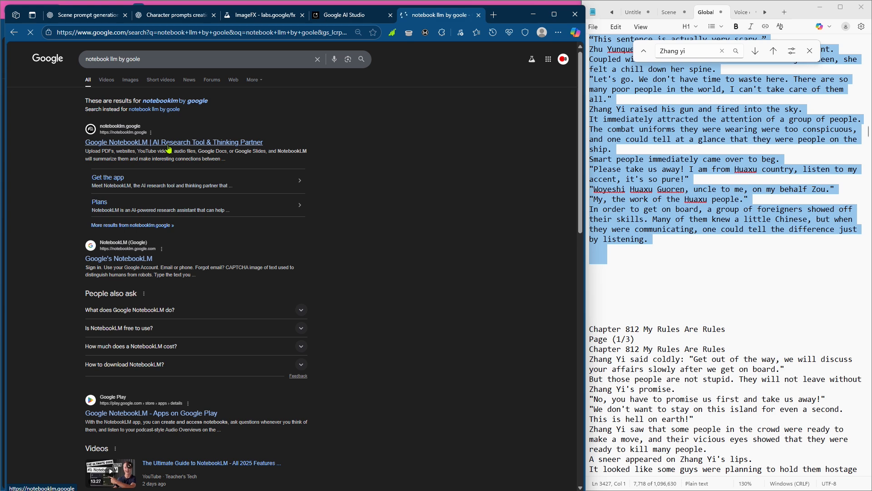
# Step: Go to NotebookLM from the search results and open the notebook "Perils of the Icy Ocean Journey"
pyautogui.click(168, 147)
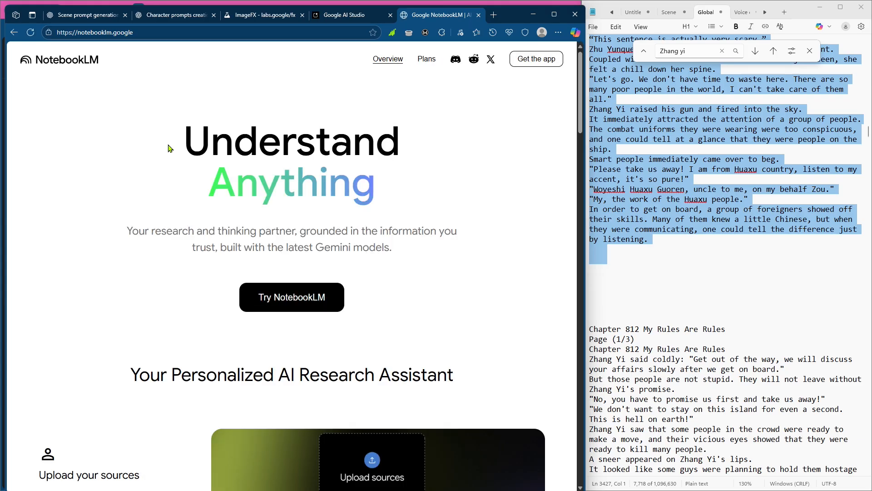
pyautogui.click(281, 303)
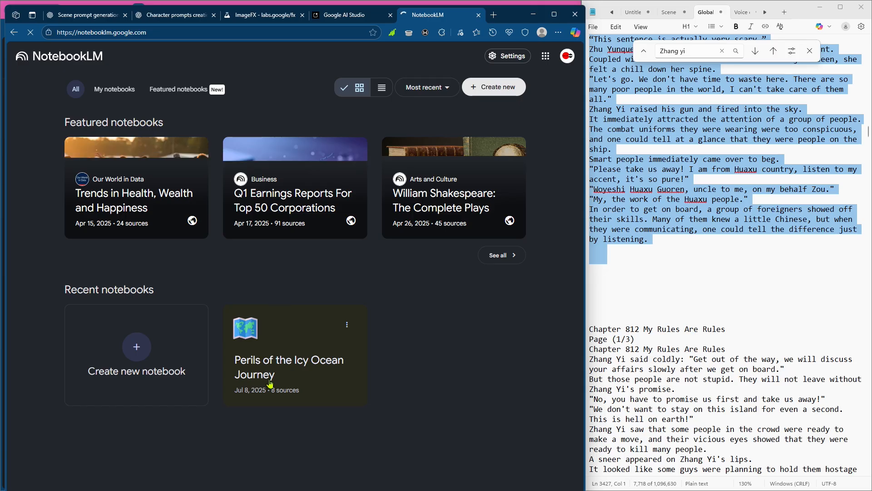
pyautogui.click(291, 370)
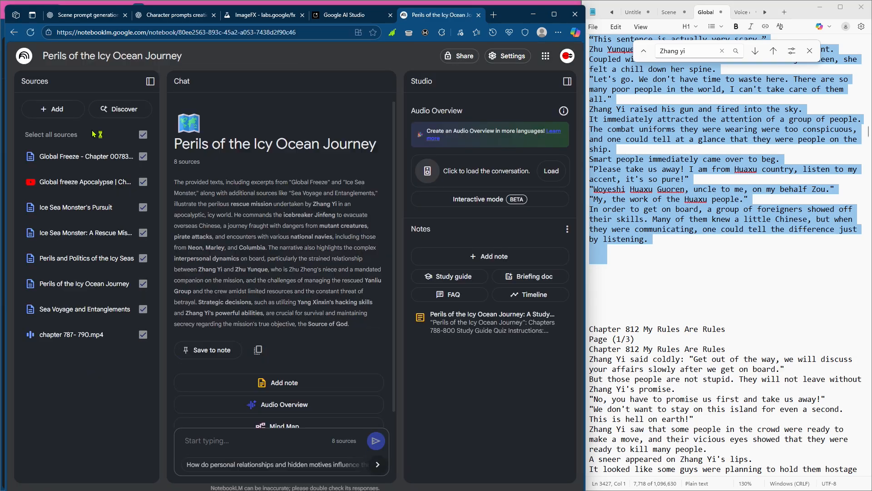
# Step: Add the copied chapter text as a pasted-text source and leave only the new "Refugees of Yanliu Island" source selected
pyautogui.click(48, 110)
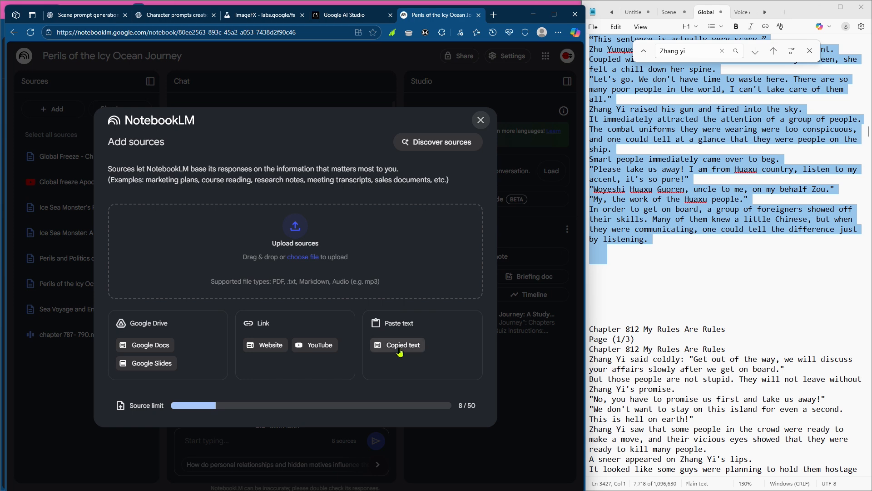
pyautogui.click(400, 351)
pyautogui.click(248, 255)
pyautogui.hotkey('ctrl', 'v')
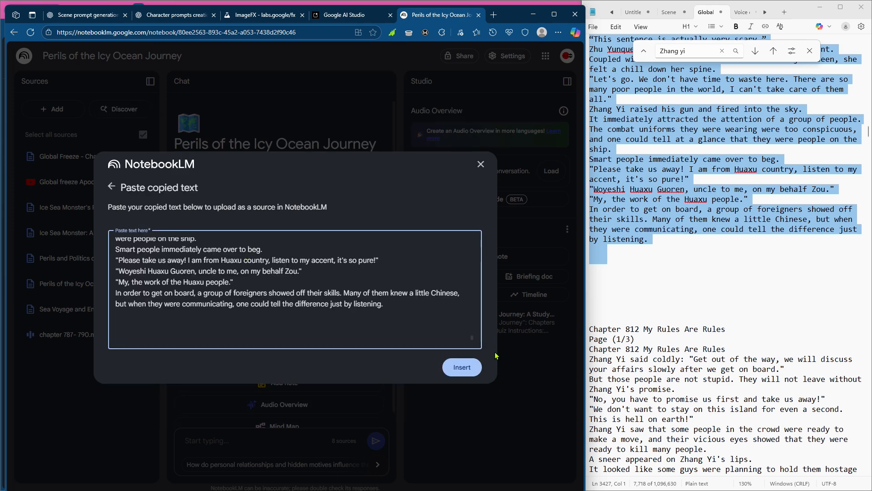
pyautogui.click(462, 368)
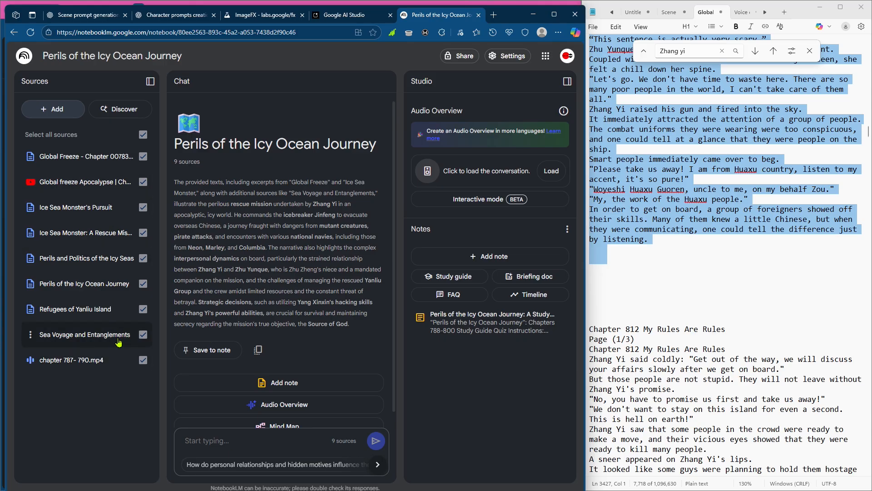
pyautogui.click(143, 135)
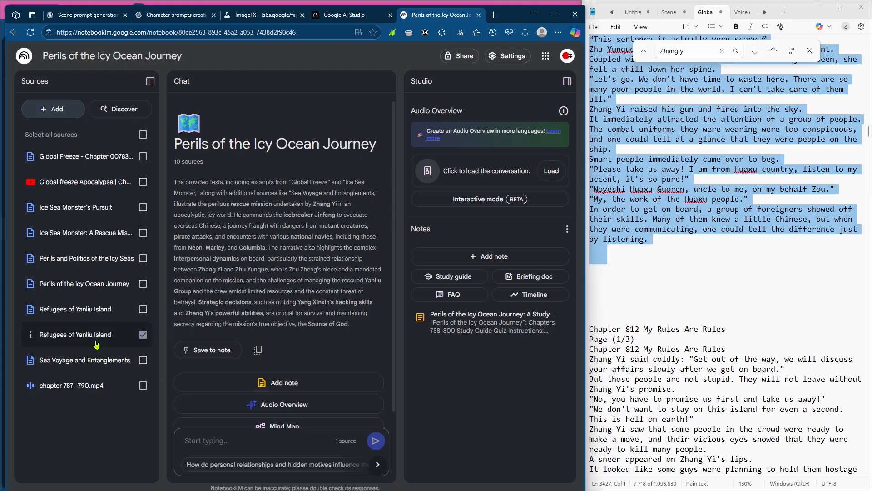
# Step: Draft a chat request for a voice over of this script: one person narration of an apocalyptic story, as long as possible, with nothing extra added
pyautogui.click(221, 445)
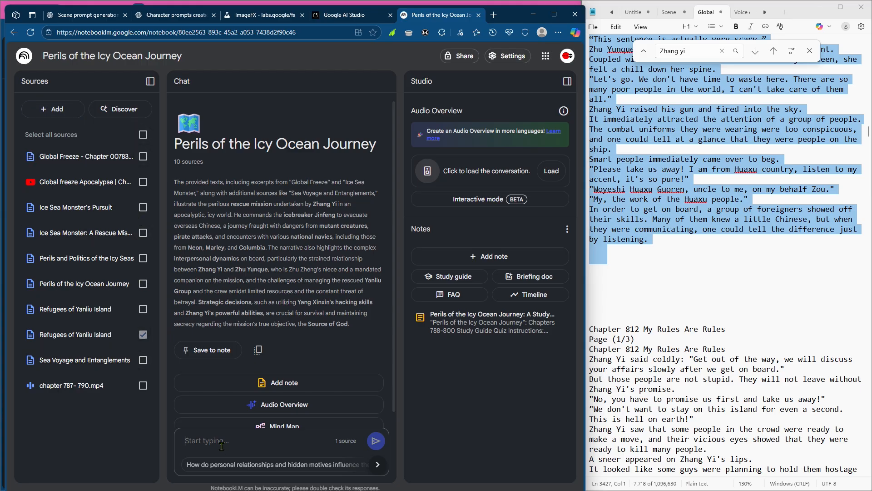
pyautogui.write('please c')
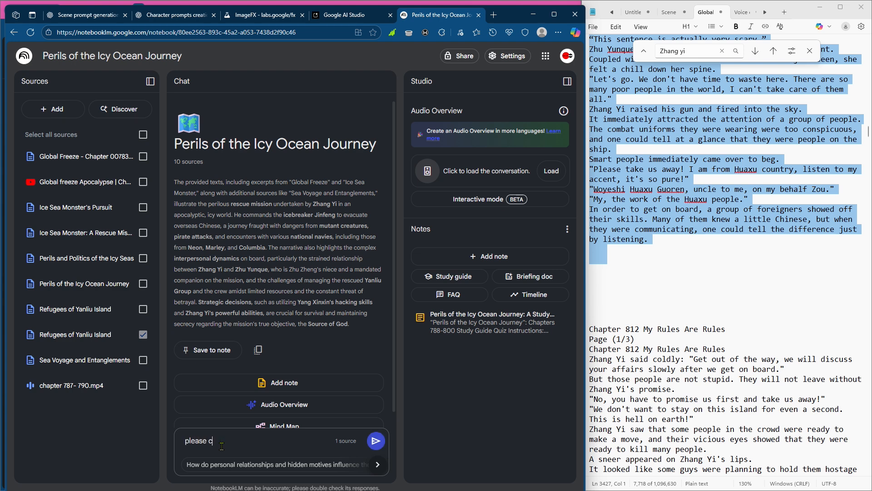
pyautogui.write('reate a voic')
pyautogui.write('e over f')
pyautogui.write('or this scr')
pyautogui.write('ipt')
pyautogui.write('. it is a ')
pyautogui.write('one person narratio')
pyautogui.write('n of an apocalyptic s')
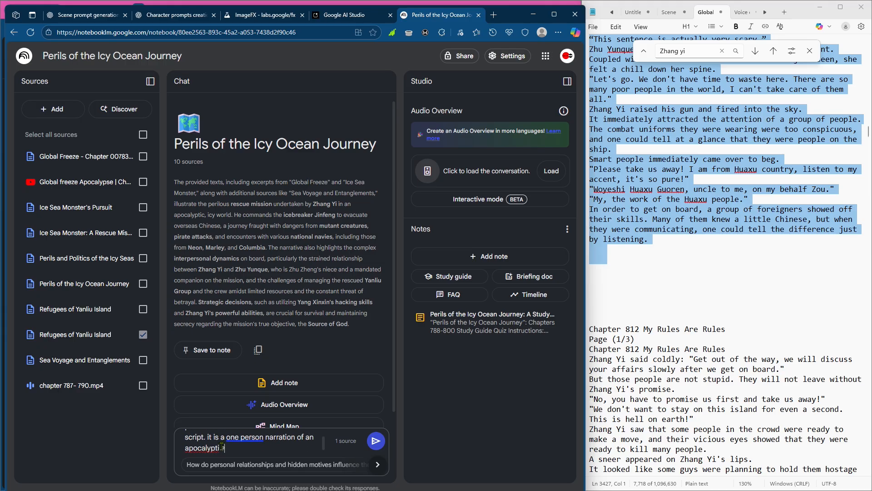
pyautogui.write('tory kep the story as long as')
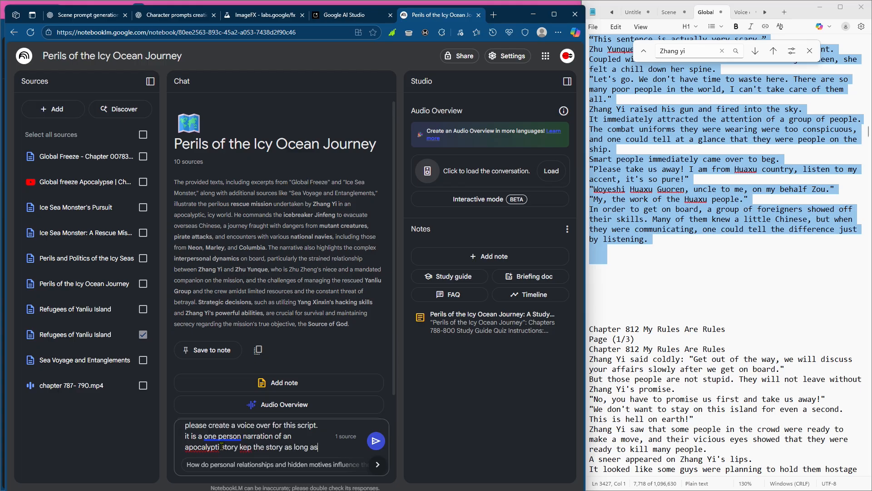
pyautogui.write(' possible but do not add anything extra.')
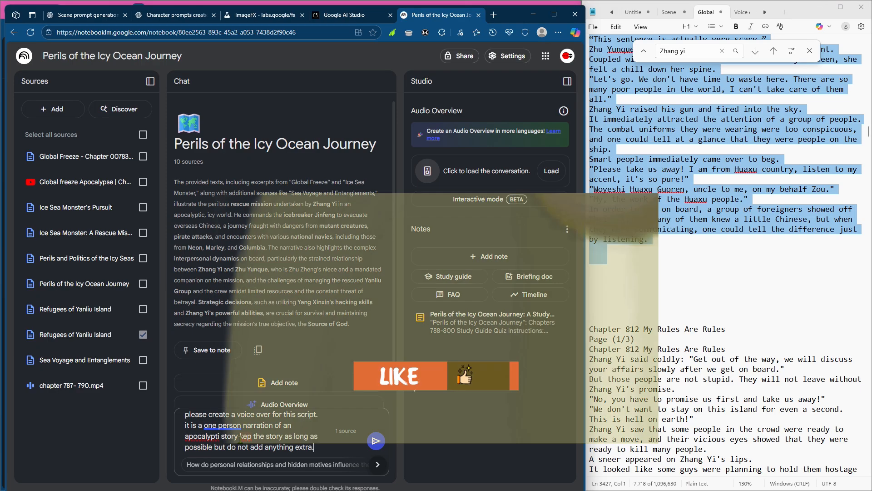
# Step: Correct the spelling of "apocalyptic" and "keep", add a period after "anything", and send the voice over request
pyautogui.click(220, 436)
pyautogui.write('c')
pyautogui.click(250, 436)
pyautogui.write('e')
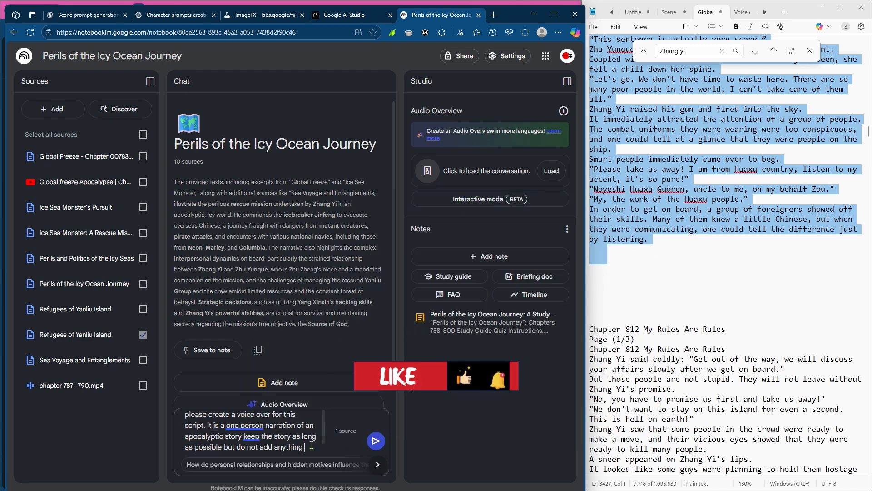
pyautogui.click(291, 446)
pyautogui.write('.')
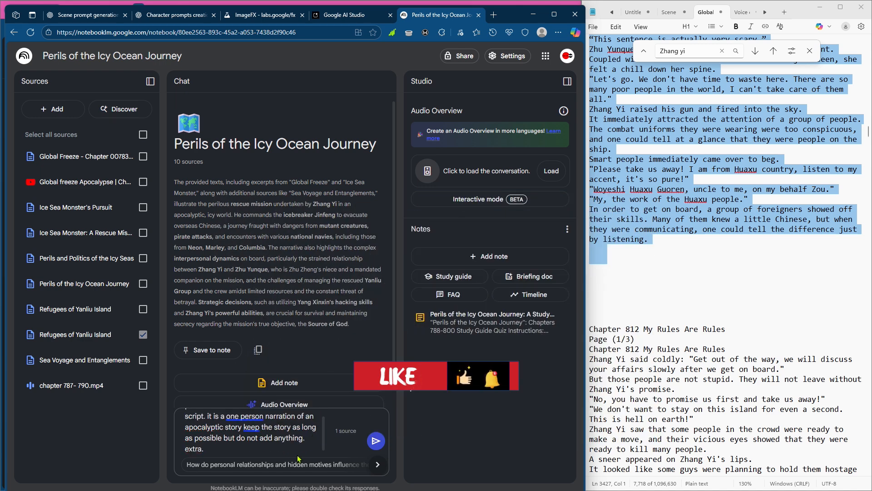
pyautogui.click(377, 441)
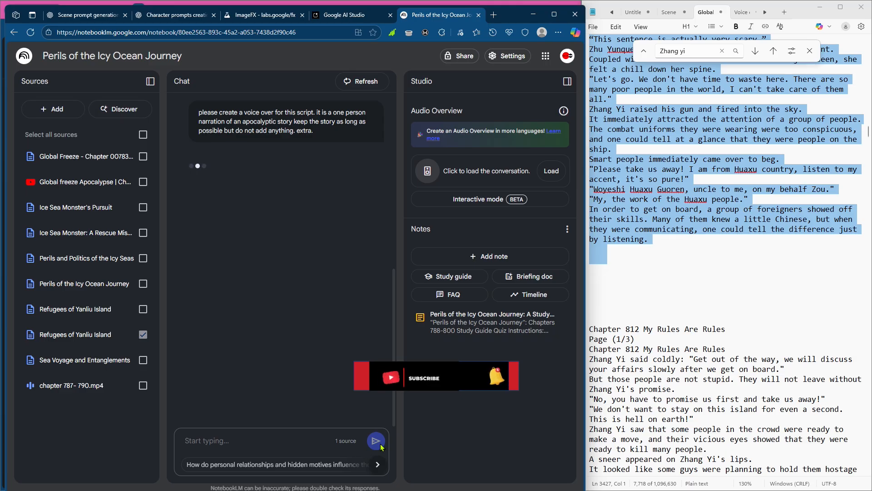
# Step: Read through the generated voice-over script in the NotebookLM chat to check it against the chapter
pyautogui.click(261, 15)
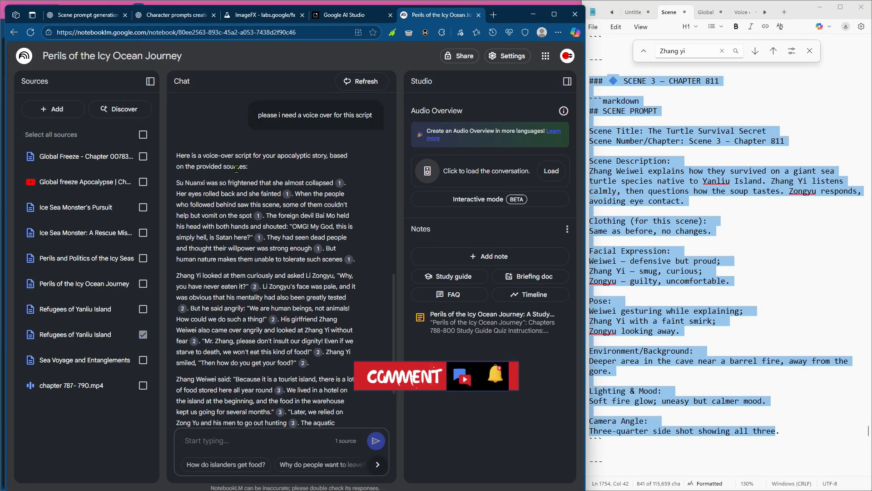
pyautogui.scroll(-2, 272, 191)
pyautogui.scroll(-6, 293, 205)
pyautogui.scroll(-7, 295, 209)
pyautogui.scroll(-4, 295, 210)
pyautogui.scroll(-6, 295, 210)
pyautogui.scroll(-7, 295, 210)
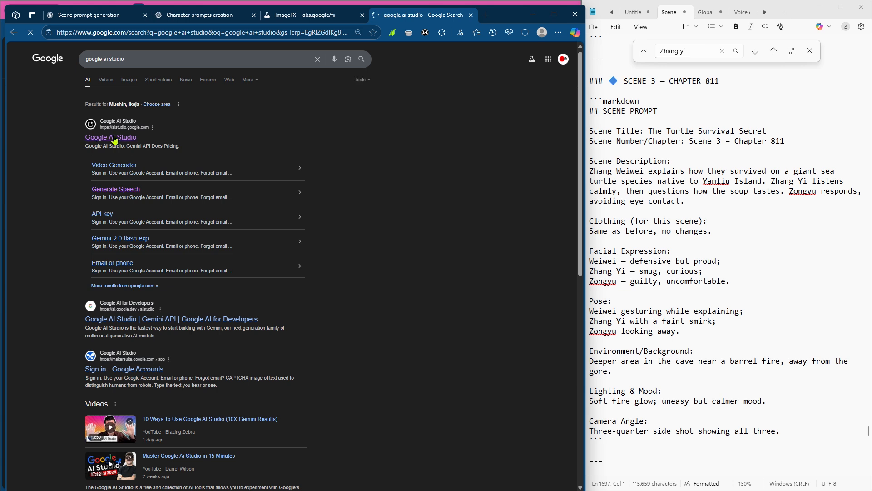
# Step: Go to Google AI Studio's Generate Speech page and copy the selected Chapter 811 text from the Global notes
pyautogui.click(123, 196)
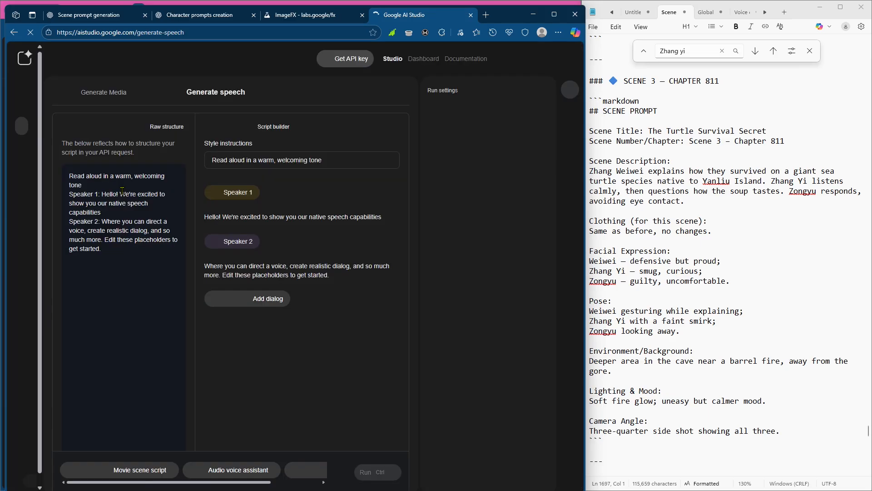
pyautogui.click(632, 13)
pyautogui.click(705, 12)
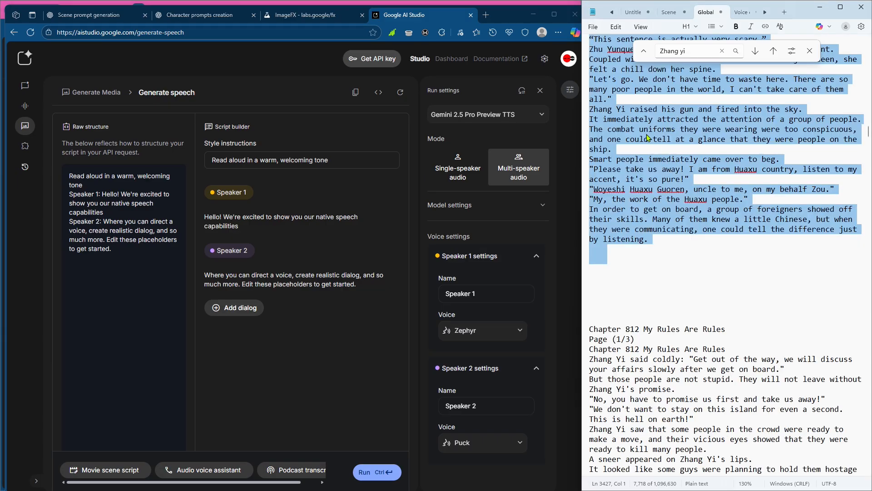
pyautogui.rightClick(647, 135)
pyautogui.click(670, 184)
# Step: Switch to single-speaker audio and set the style instructions to "Read aloud in a intriguing manner that keeps the audience engaged:"
pyautogui.click(463, 171)
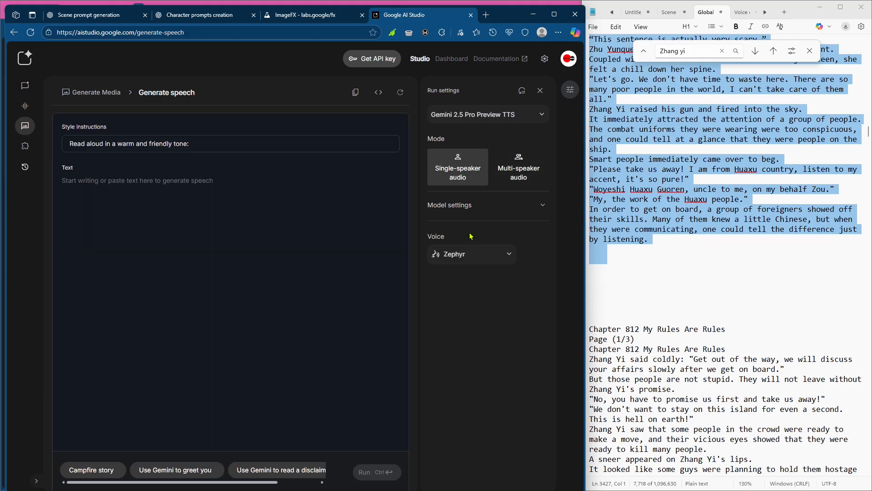
pyautogui.click(202, 144)
pyautogui.press('BackSpace')
pyautogui.press('BackSpace')
pyautogui.press('BackSpace')
pyautogui.press('BackSpace')
pyautogui.press('BackSpace')
pyautogui.press('BackSpace')
pyautogui.press('BackSpace')
pyautogui.press('BackSpace')
pyautogui.press('BackSpace')
pyautogui.press('BackSpace')
pyautogui.press('BackSpace')
pyautogui.press('BackSpace')
pyautogui.press('BackSpace')
pyautogui.press('BackSpace')
pyautogui.press('BackSpace')
pyautogui.press('BackSpace')
pyautogui.press('BackSpace')
pyautogui.press('BackSpace')
pyautogui.press('BackSpace')
pyautogui.press('BackSpace')
pyautogui.write('intriguing manner that keeps the audience ')
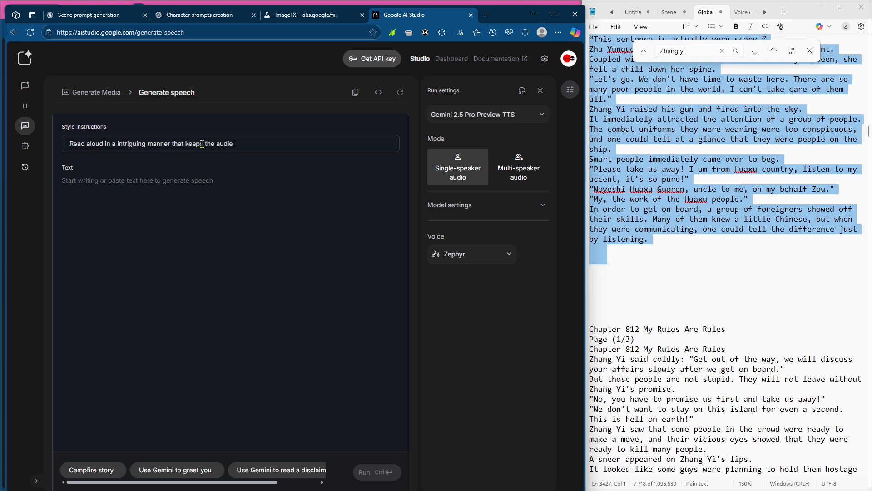
pyautogui.write('engaged:')
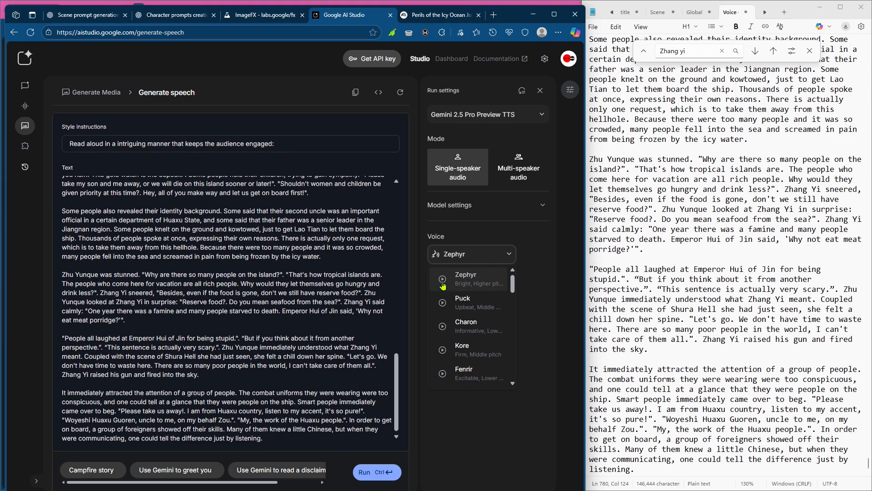
# Step: Listen to the Zephyr, Charon, Kore, Fenrir and Enceladus voice samples and choose Enceladus as the narrator
pyautogui.click(443, 281)
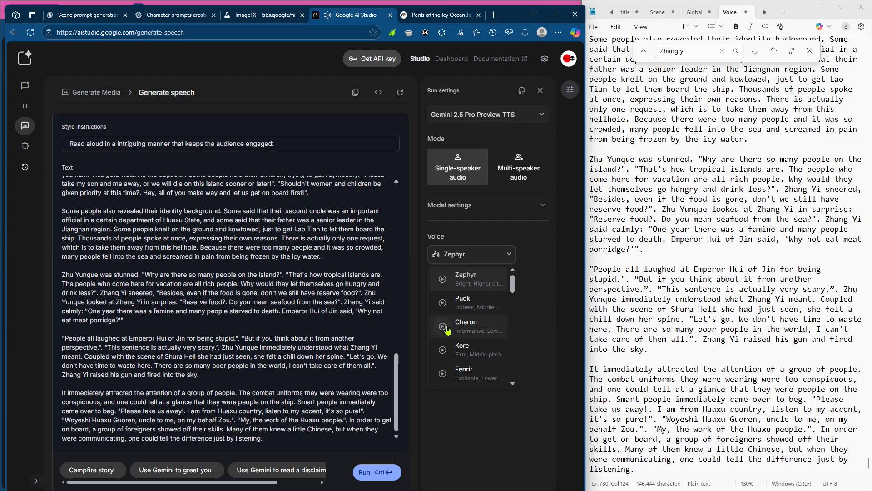
pyautogui.click(443, 327)
pyautogui.click(441, 350)
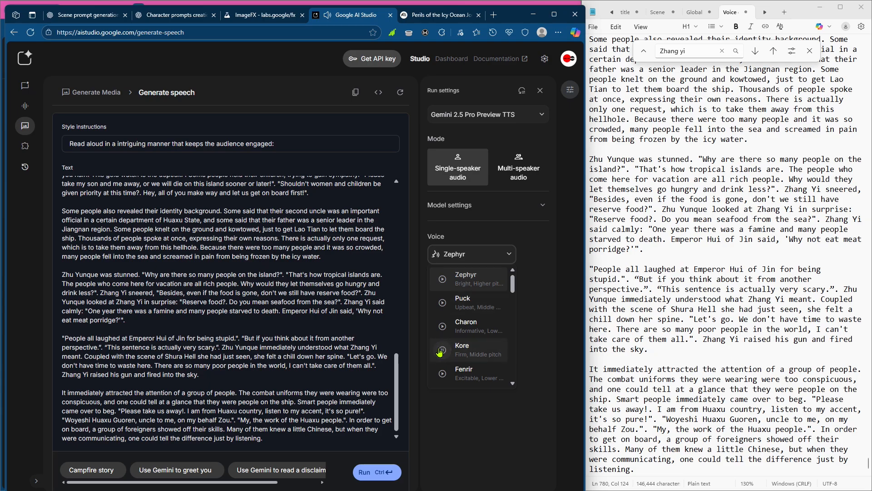
pyautogui.click(442, 373)
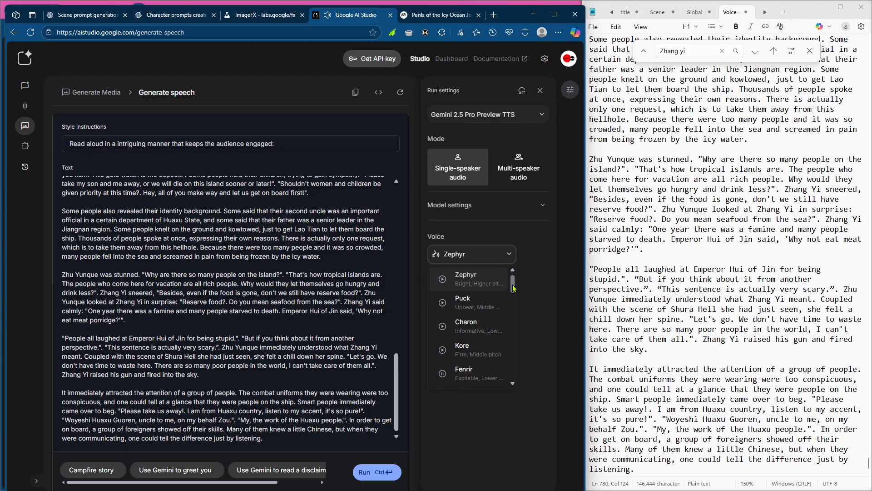
pyautogui.scroll(-4, 439, 348)
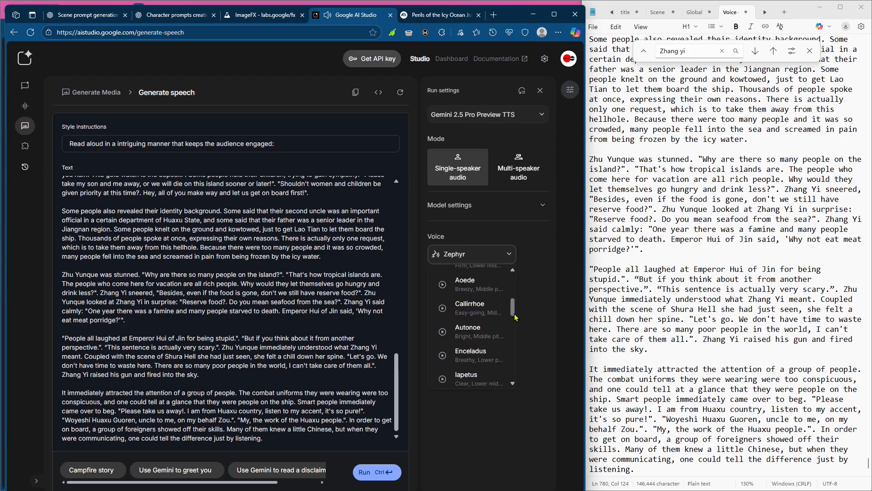
pyautogui.click(442, 342)
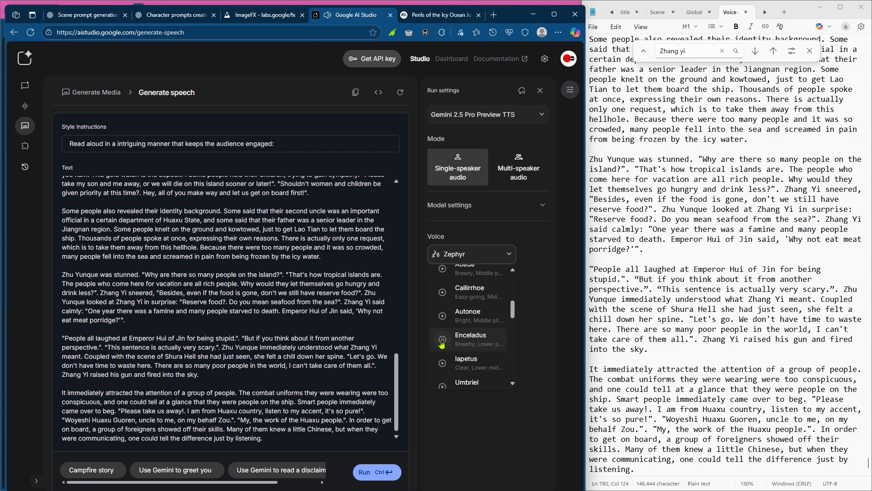
pyautogui.click(466, 345)
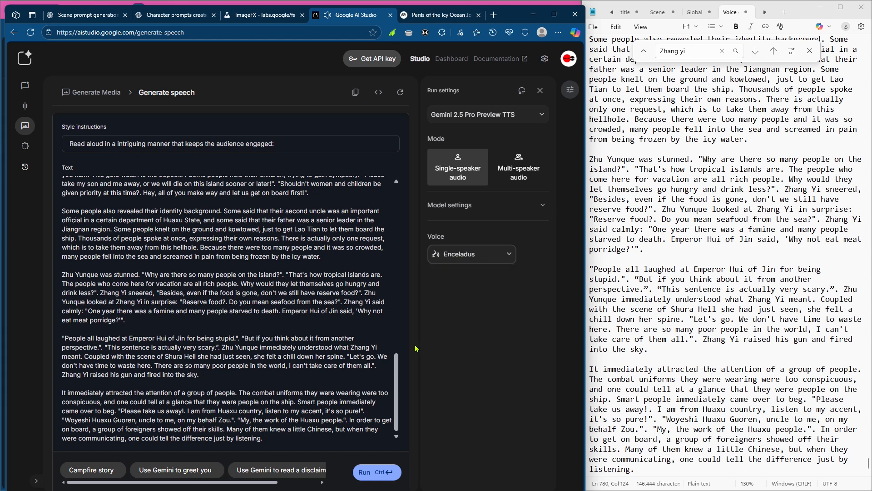
# Step: Generate the speech for the pasted script and open the further options of the finished audio
pyautogui.click(375, 471)
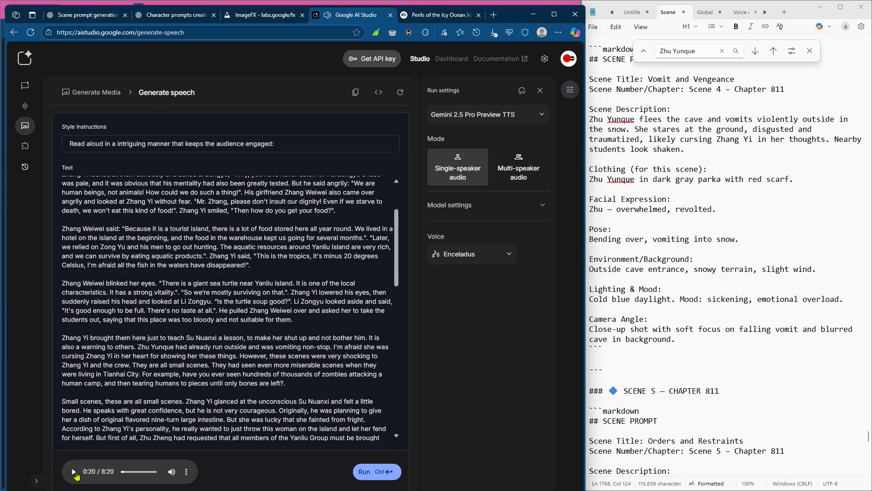
pyautogui.click(187, 472)
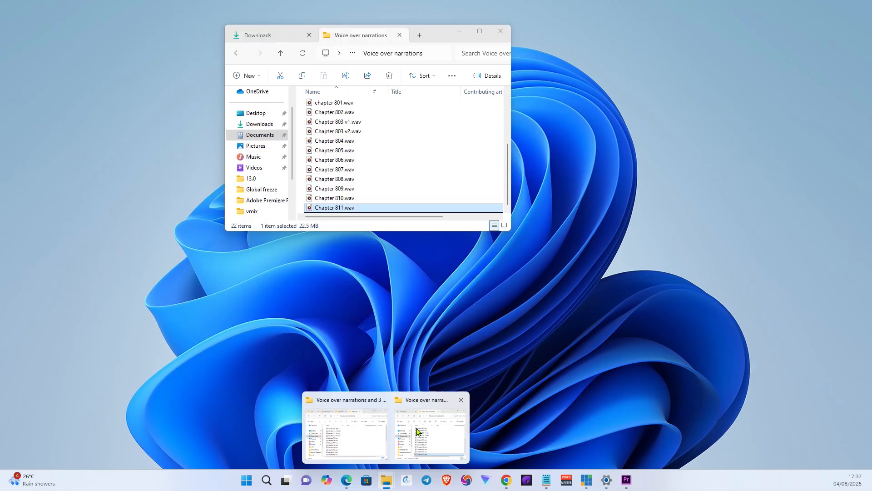
# Step: In File Explorer, go up from the Chapter 811 images to "Scenes based on chapters" and move the window clear of Premiere's project bin
pyautogui.click(348, 434)
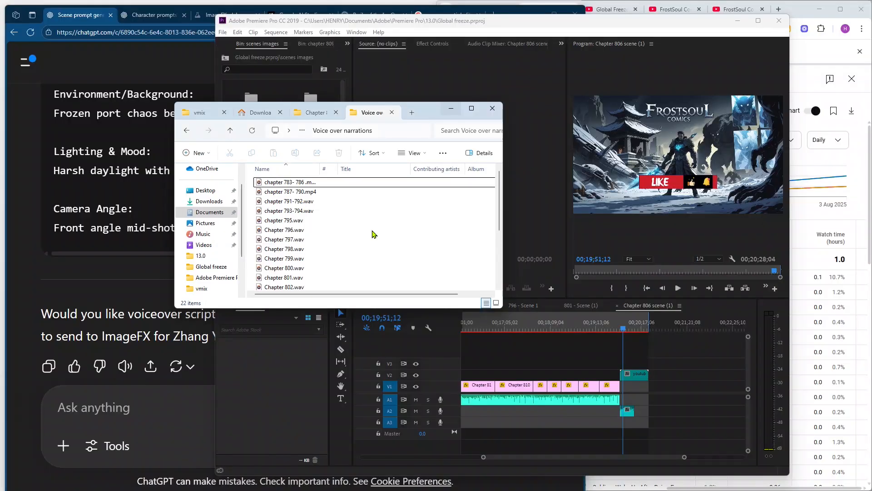
pyautogui.click(300, 112)
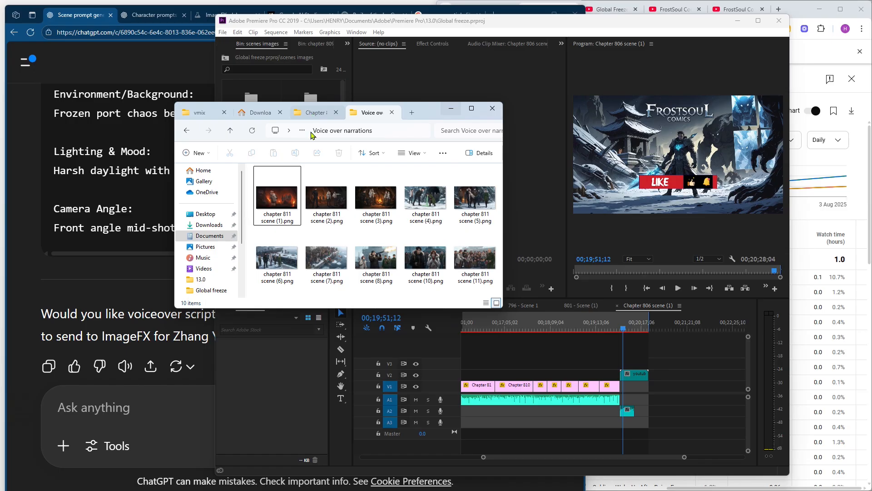
pyautogui.click(230, 131)
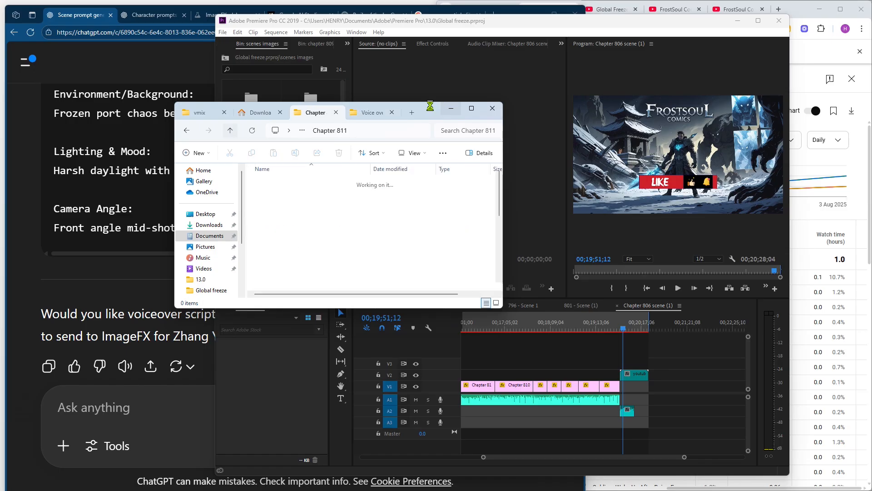
pyautogui.moveTo(453, 109); pyautogui.dragTo(503, 109)
pyautogui.moveTo(584, 104); pyautogui.dragTo(664, 115)
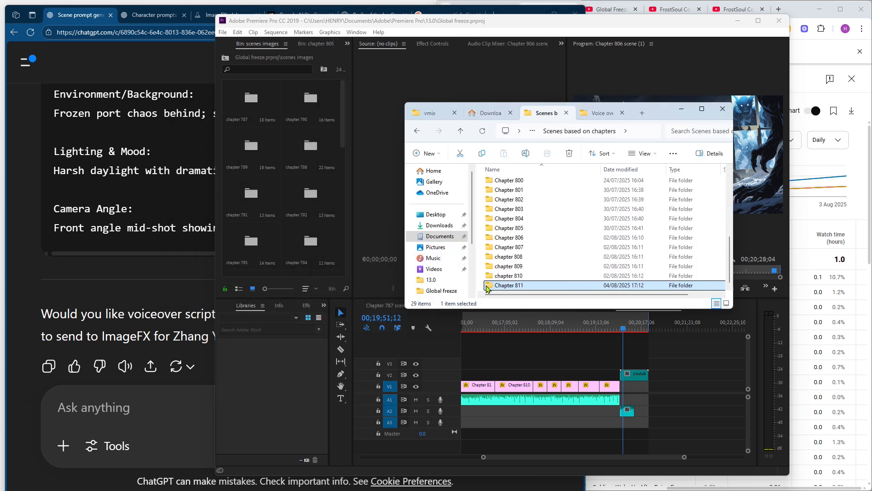
# Step: Import the Chapter 811 folder into Premiere Pro's "scenes images" bin and open the imported bin
pyautogui.moveTo(486, 288); pyautogui.dragTo(286, 233)
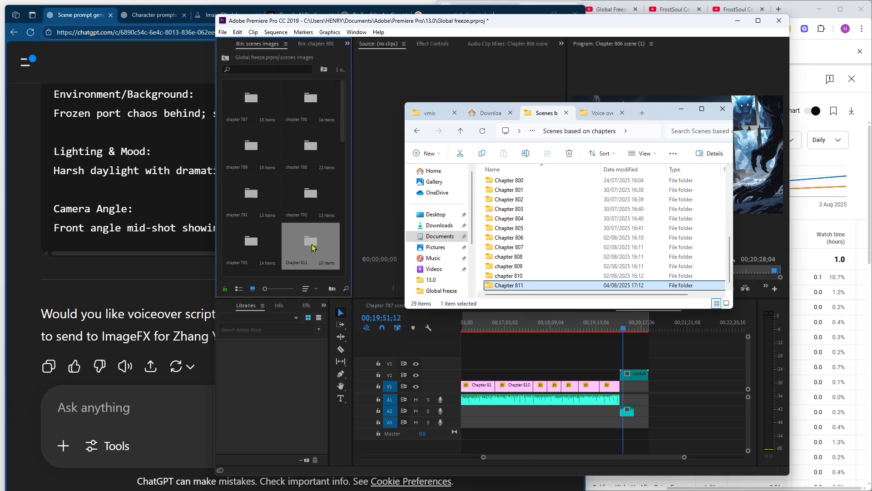
pyautogui.click(312, 247)
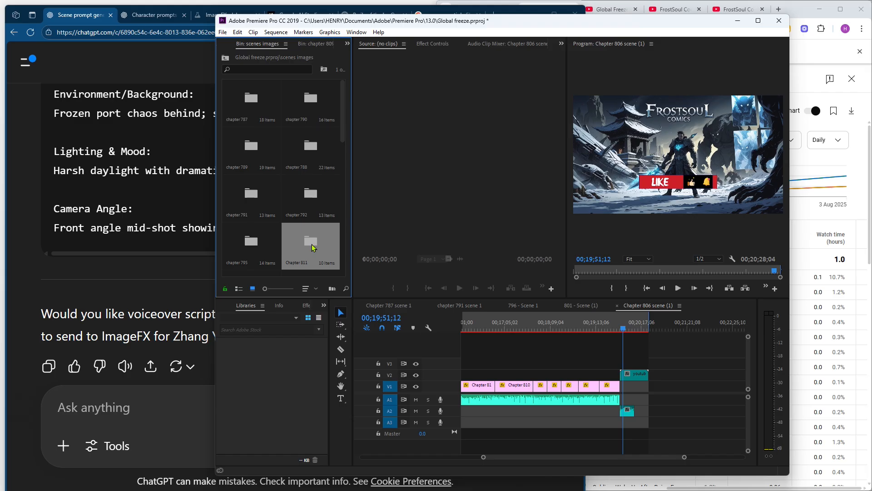
pyautogui.doubleClick(312, 247)
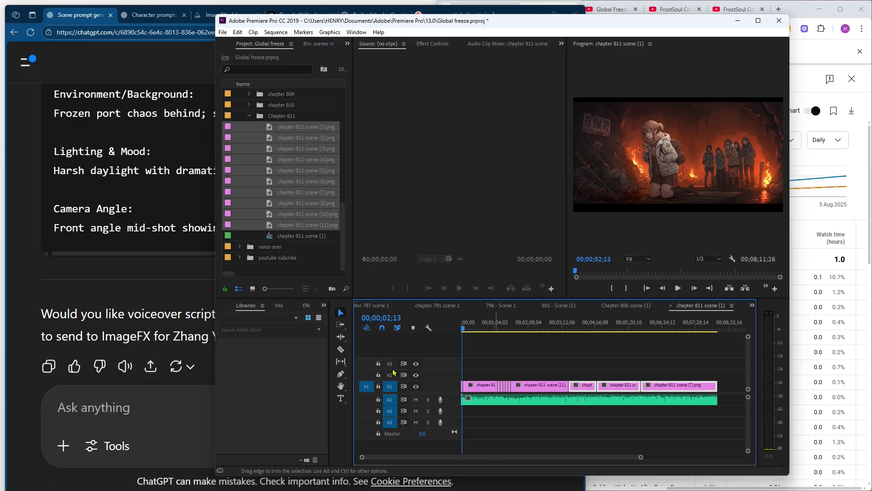
# Step: Animate the scale of the long "chapter 811 scene (1).png" clip with keyframes growing from 120 to 127
pyautogui.hotkey('shift', '7')
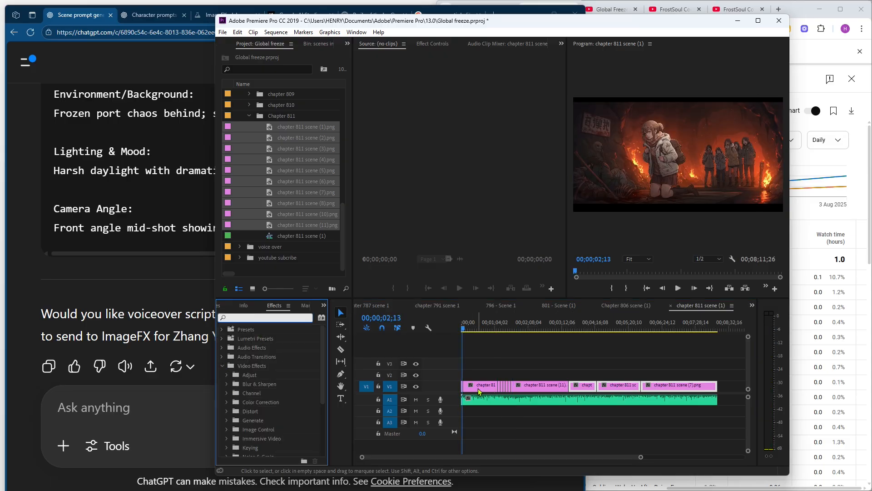
pyautogui.click(479, 390)
pyautogui.hotkey('shift', '5')
pyautogui.click(472, 329)
pyautogui.press('=')
pyautogui.press('=')
pyautogui.moveTo(504, 333); pyautogui.dragTo(476, 330)
pyautogui.click(375, 100)
pyautogui.moveTo(430, 100)
pyautogui.mouseDown()
pyautogui.moveTo(453, 101)
pyautogui.moveTo(441, 100)
pyautogui.mouseUp()
pyautogui.moveTo(516, 62); pyautogui.dragTo(550, 61)
pyautogui.moveTo(430, 100); pyautogui.dragTo(442, 101)
# Step: Animate the clip's position from 704, 384 at its start to 704, 438 at 00;00;12;12, and play back the motion
pyautogui.moveTo(550, 61); pyautogui.dragTo(499, 61)
pyautogui.moveTo(430, 90); pyautogui.dragTo(457, 90)
pyautogui.click(374, 90)
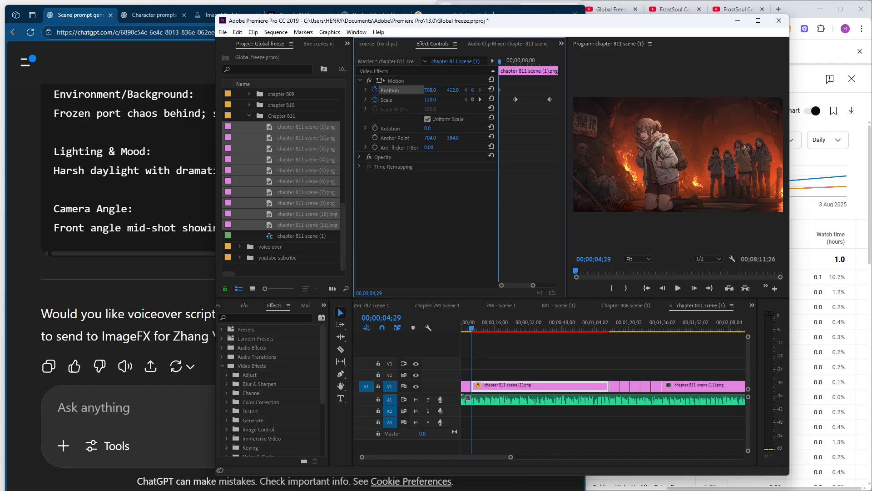
pyautogui.click(491, 89)
pyautogui.moveTo(500, 62); pyautogui.dragTo(552, 62)
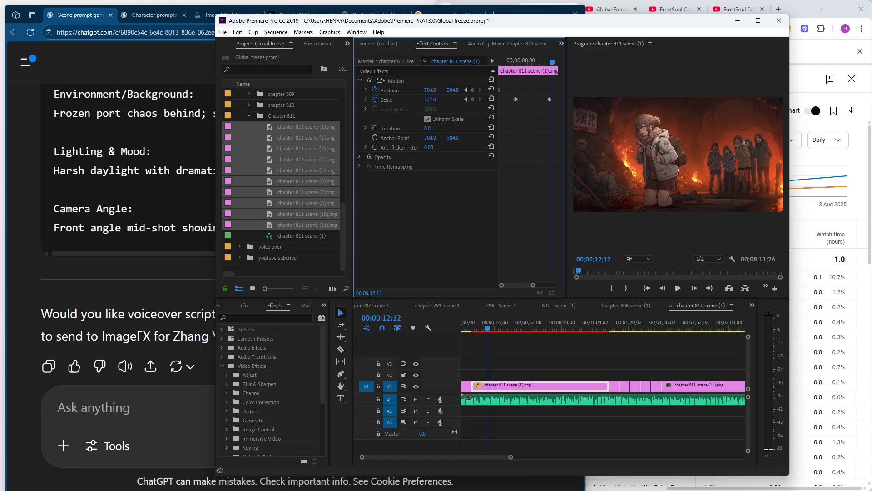
pyautogui.moveTo(453, 90); pyautogui.dragTo(457, 90)
pyautogui.moveTo(552, 62); pyautogui.dragTo(488, 63)
pyautogui.press('space')
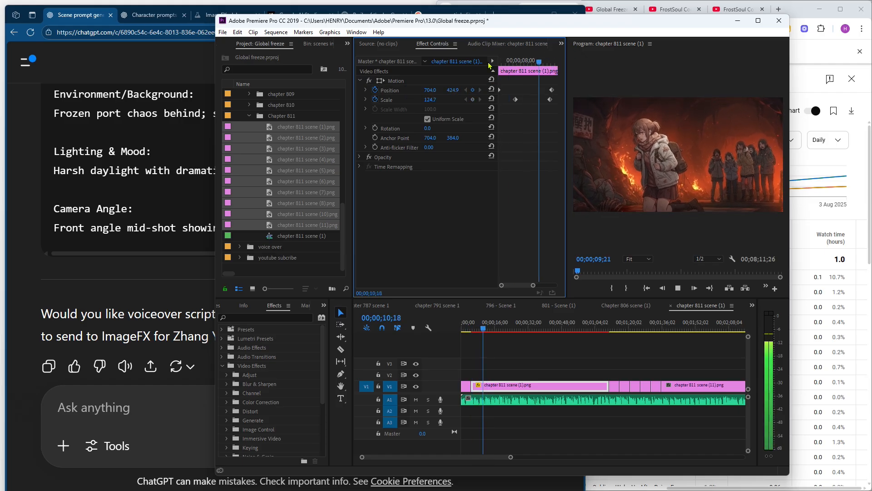
pyautogui.press('space')
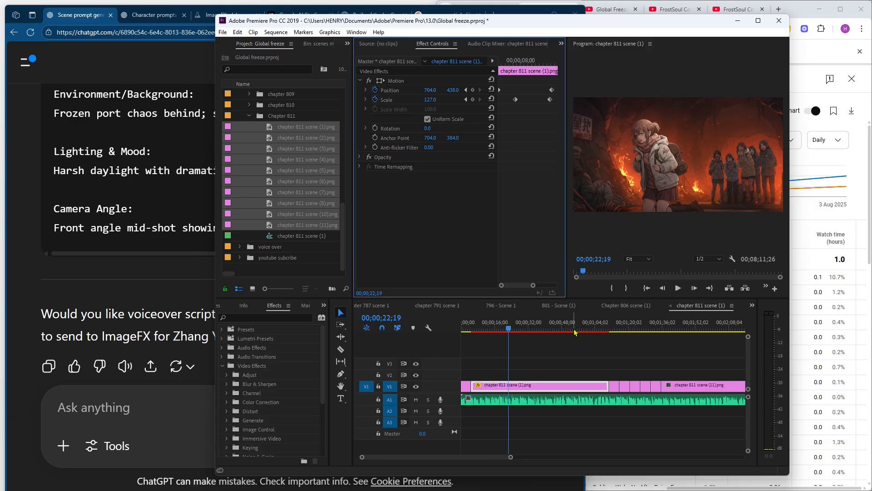
# Step: Open the export settings for the chapter 811 sequence and set the format to H.264
pyautogui.rightClick(557, 385)
pyautogui.press('Escape')
pyautogui.hotkey('ctrl', 'm')
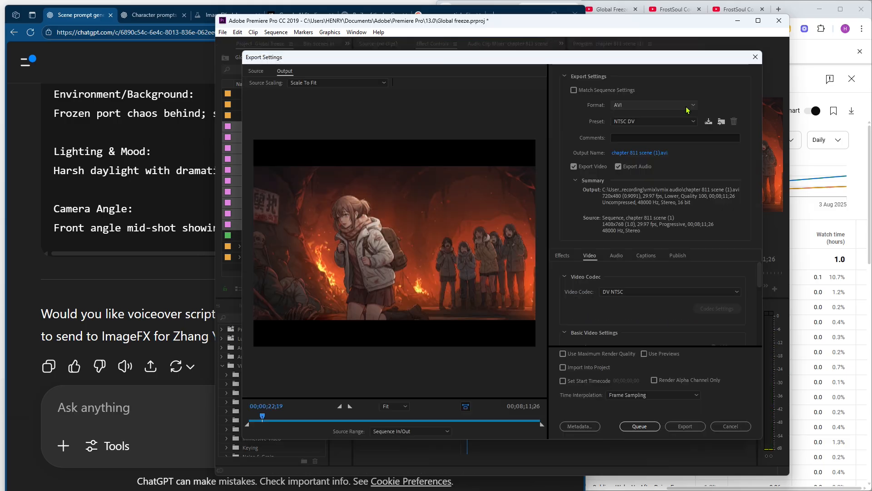
pyautogui.click(675, 106)
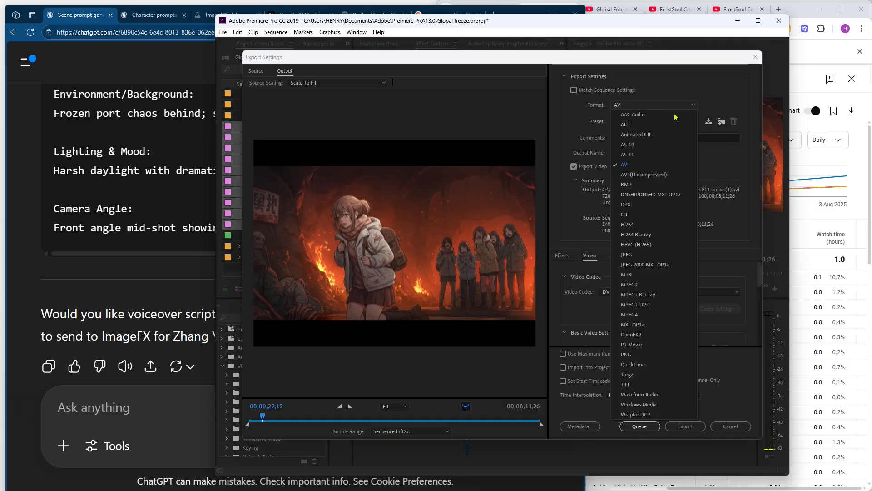
pyautogui.click(655, 218)
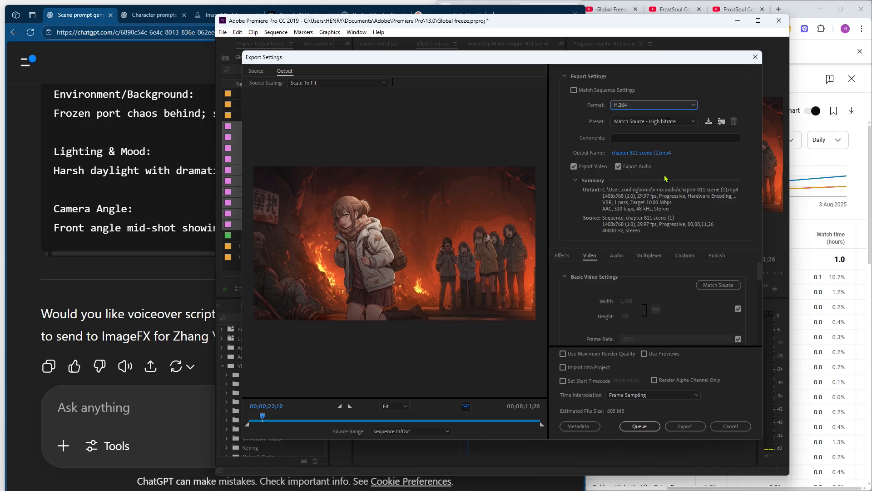
# Step: Set the export output to the Global freeze folder in Videos with the file name chapter 811.mp4
pyautogui.click(644, 154)
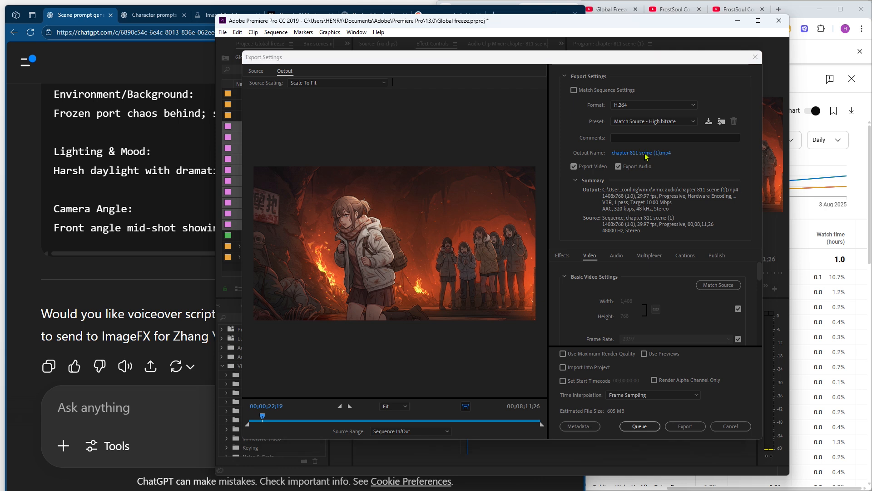
pyautogui.scroll(-1, 281, 195)
pyautogui.click(284, 189)
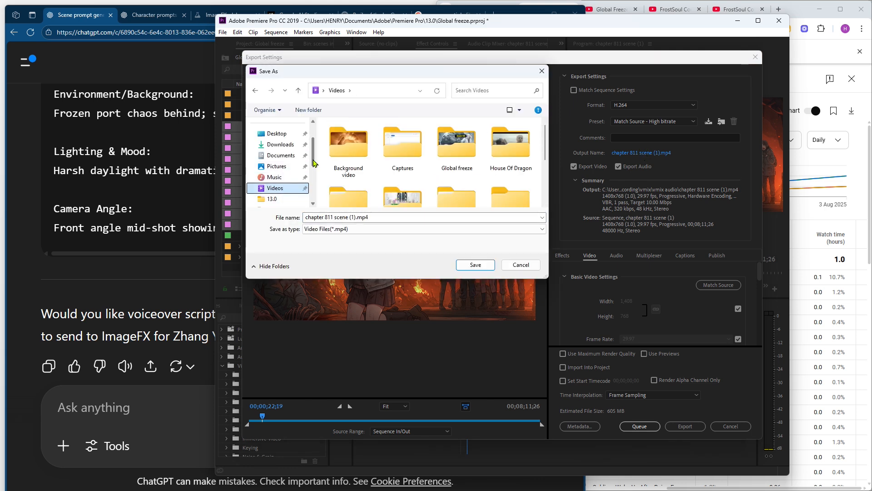
pyautogui.doubleClick(465, 139)
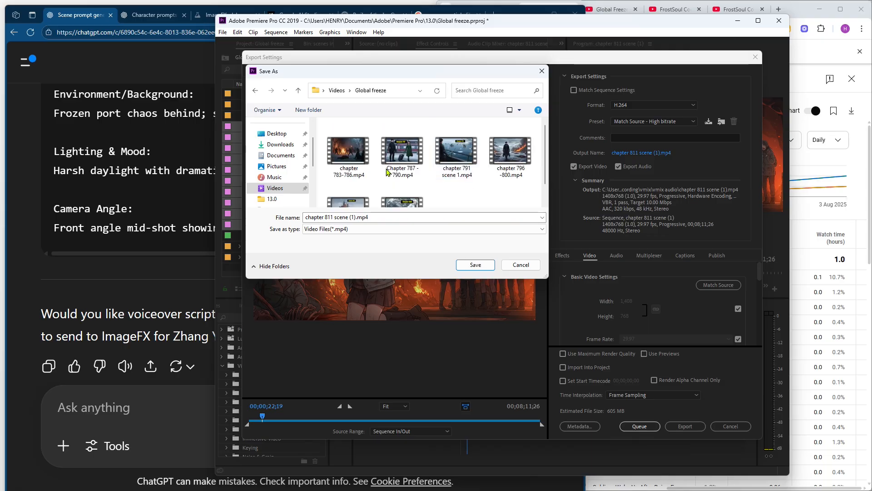
pyautogui.scroll(-1, 403, 184)
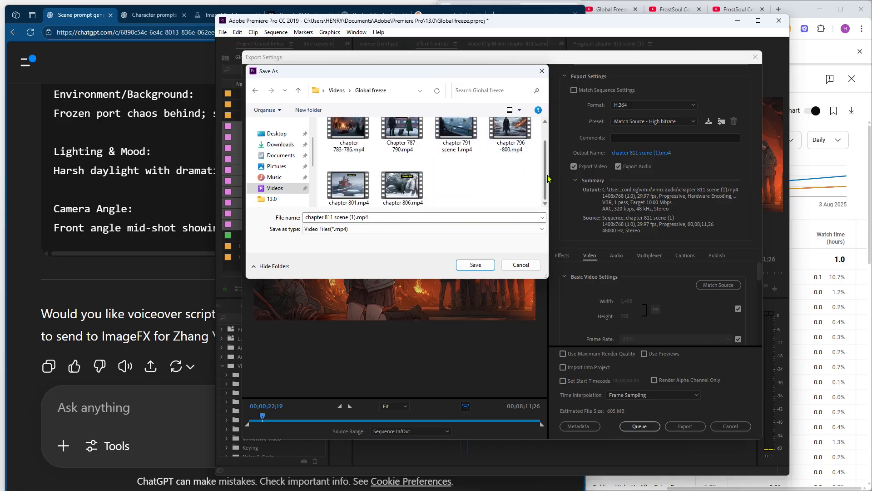
pyautogui.click(402, 187)
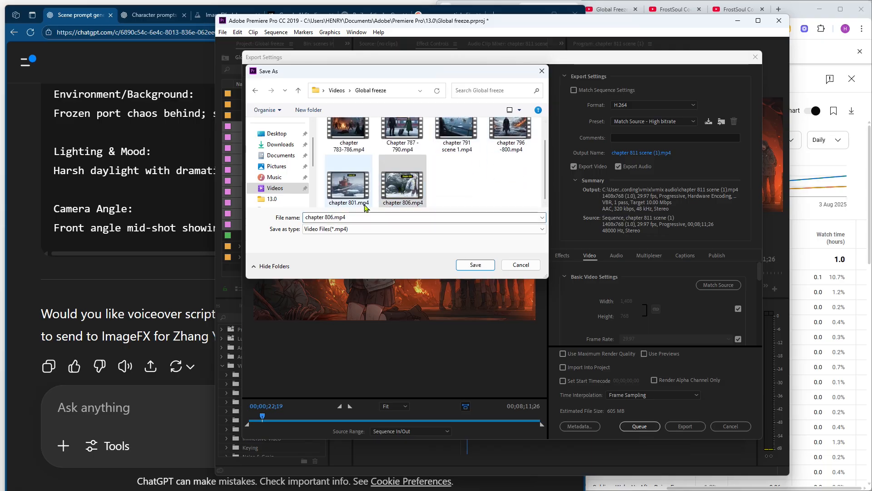
pyautogui.press('BackSpace')
pyautogui.press('BackSpace')
pyautogui.write('11')
pyautogui.click(476, 267)
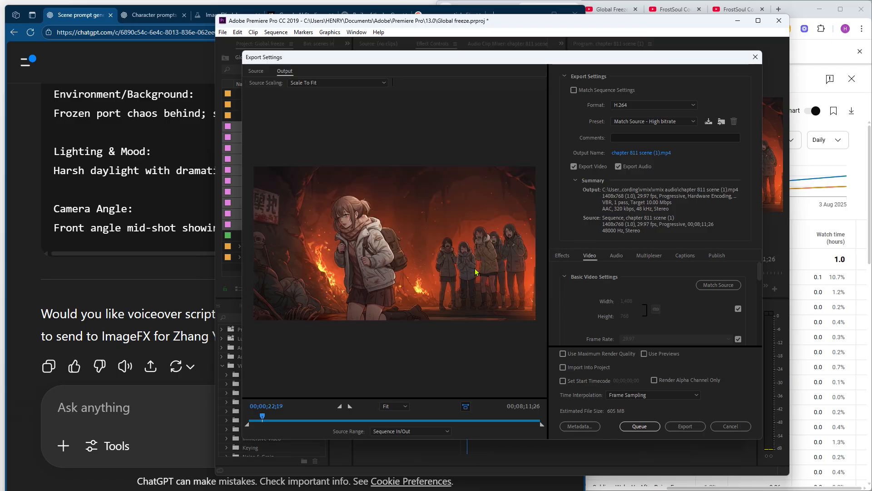
# Step: Lower the target bitrate in the video bitrate settings to 4.55 Mbps
pyautogui.moveTo(759, 275); pyautogui.dragTo(762, 312)
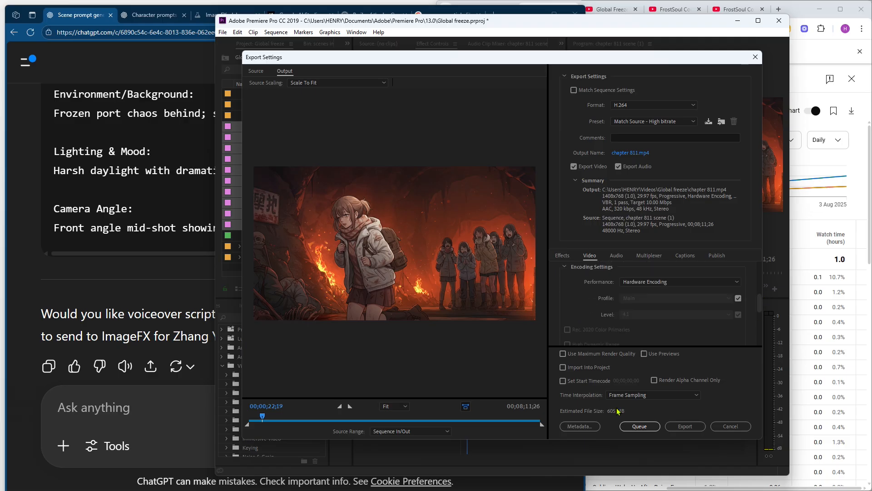
pyautogui.scroll(-3, 664, 337)
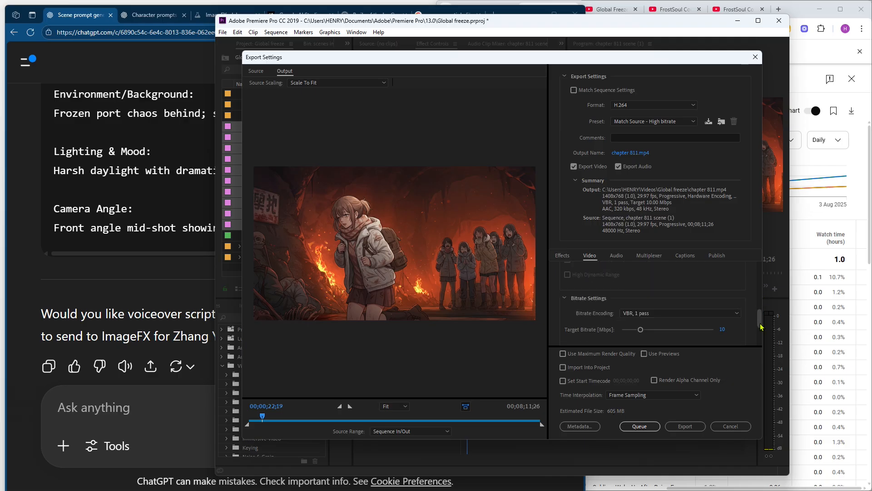
pyautogui.moveTo(640, 323); pyautogui.dragTo(632, 325)
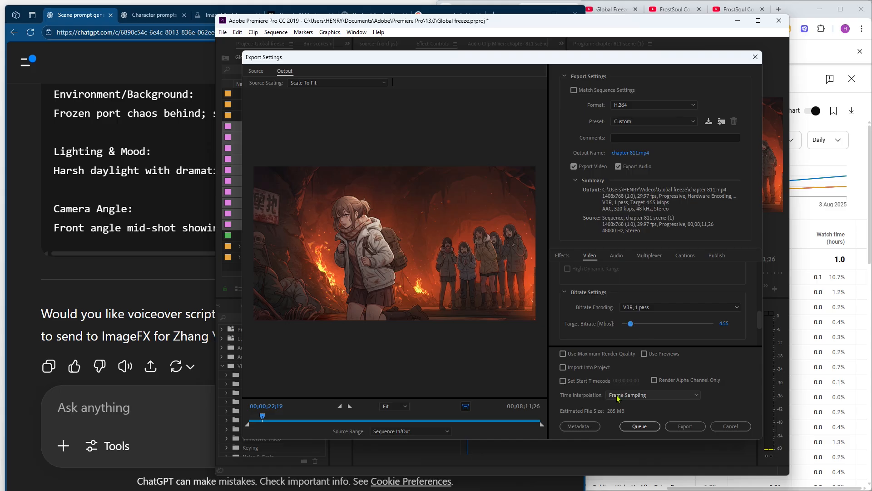
# Step: Change the bitrate encoding to VBR, 2 pass and send the export to the render queue
pyautogui.click(709, 307)
pyautogui.click(654, 337)
pyautogui.scroll(-5, 759, 323)
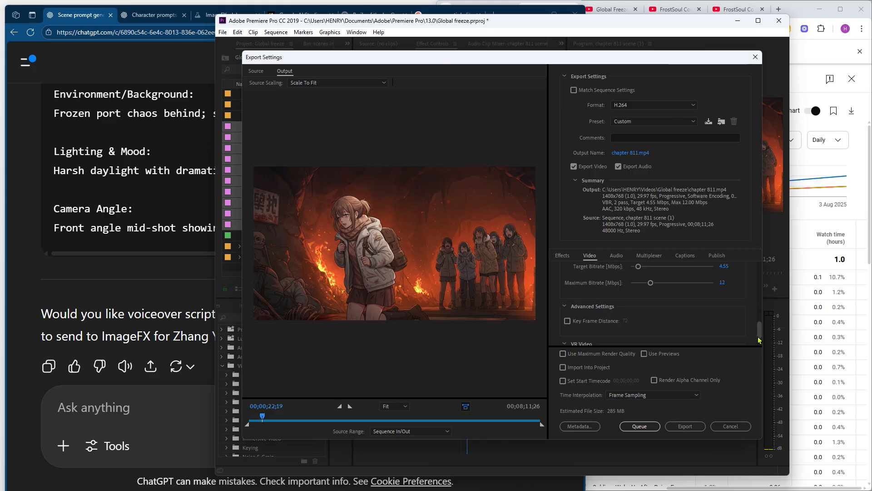
pyautogui.click(636, 429)
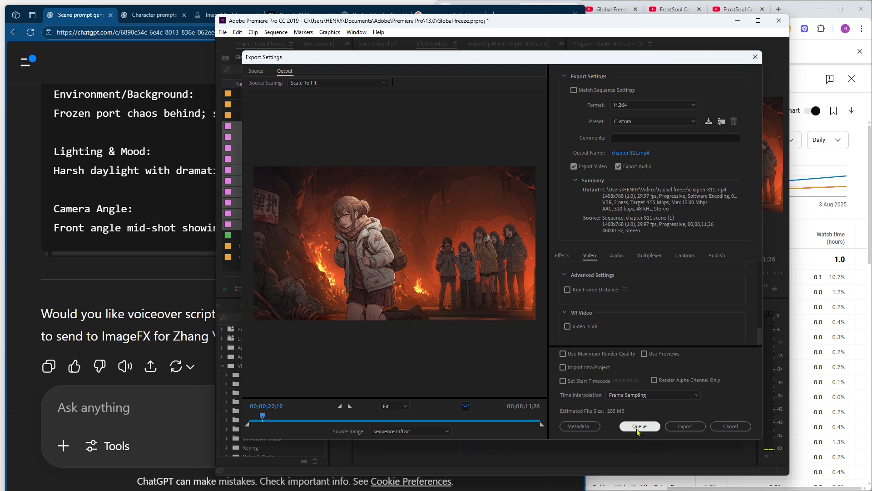